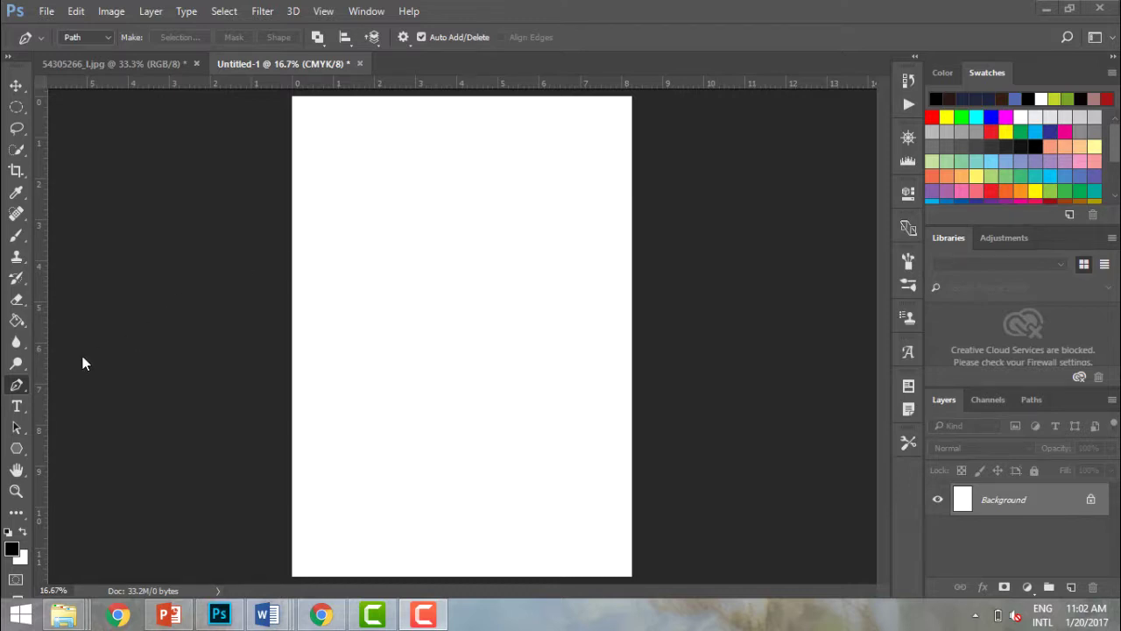
Draw a closed seven-sided path of straight segments with the Pen tool in the upper middle of the page
{"action": "left_click", "coordinate": [15, 390]}
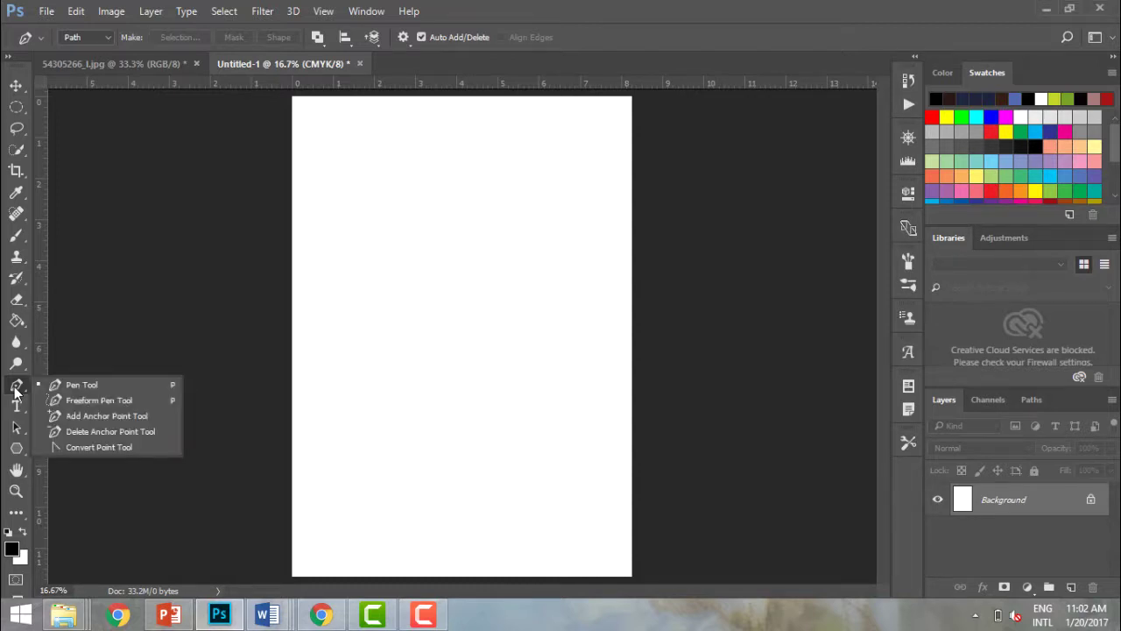
{"action": "left_click", "coordinate": [77, 385]}
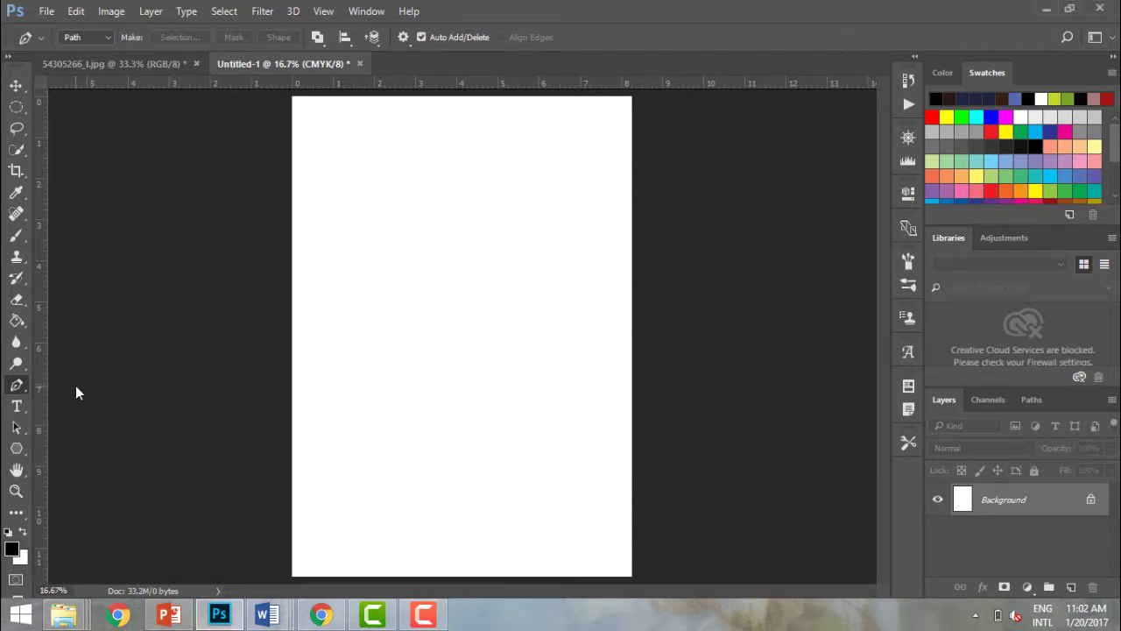
{"action": "left_click", "coordinate": [373, 203]}
{"action": "left_click", "coordinate": [478, 194]}
{"action": "left_click", "coordinate": [525, 239]}
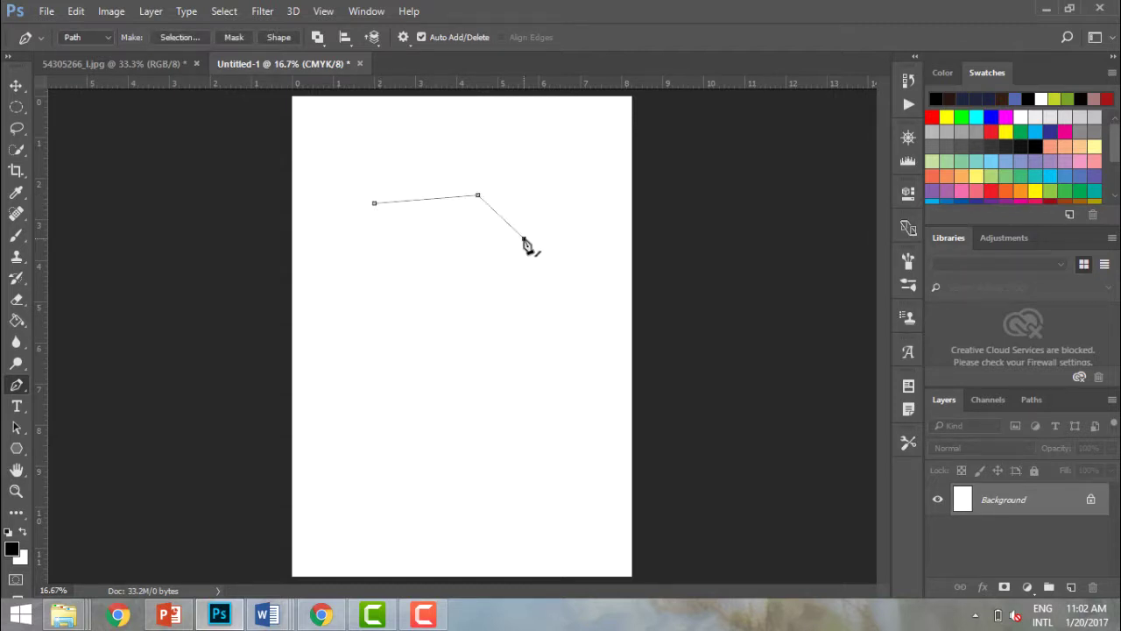
{"action": "left_click", "coordinate": [535, 336]}
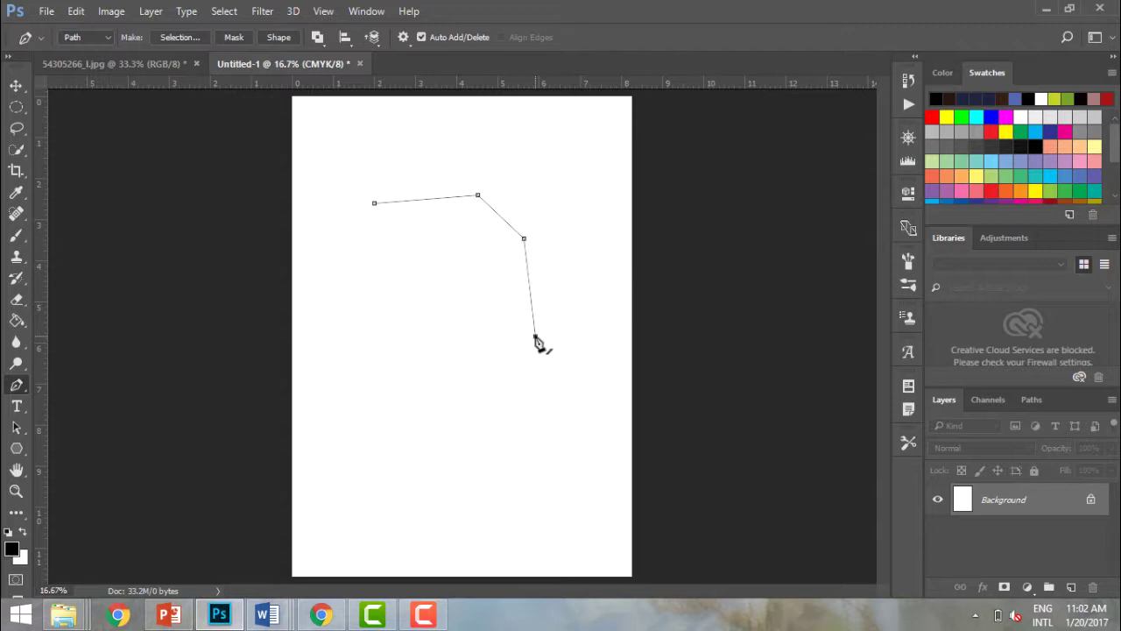
{"action": "left_click", "coordinate": [447, 382]}
{"action": "left_click", "coordinate": [350, 326]}
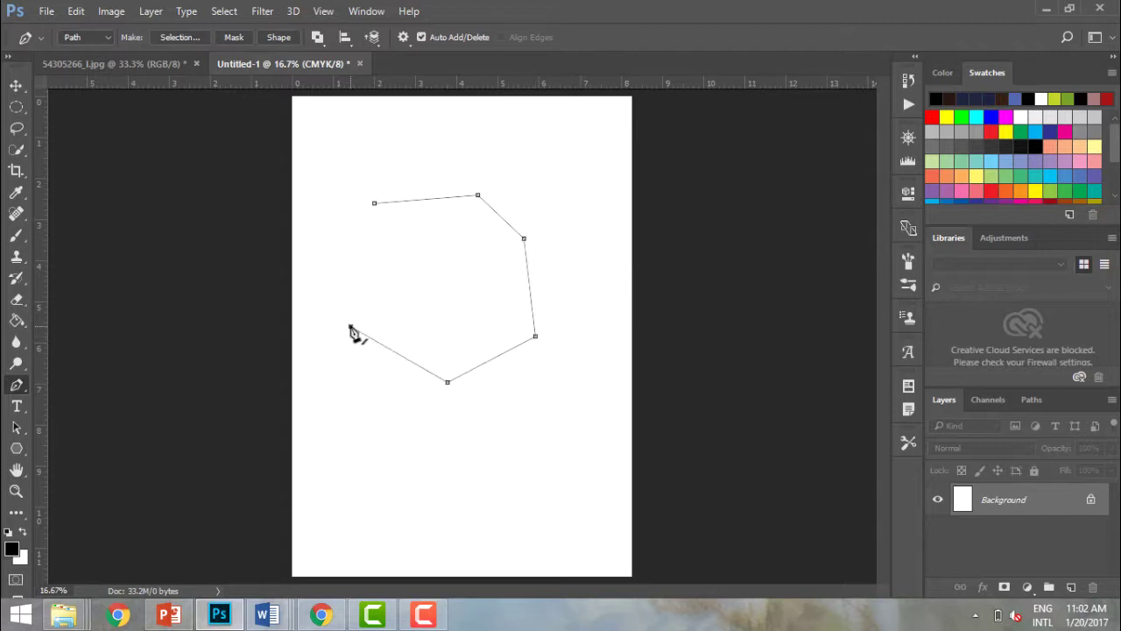
{"action": "left_click", "coordinate": [357, 225]}
{"action": "left_click", "coordinate": [374, 203]}
Draw a closed six-point path with a notch on its lower left side near the bottom of the page
{"action": "left_click", "coordinate": [387, 523]}
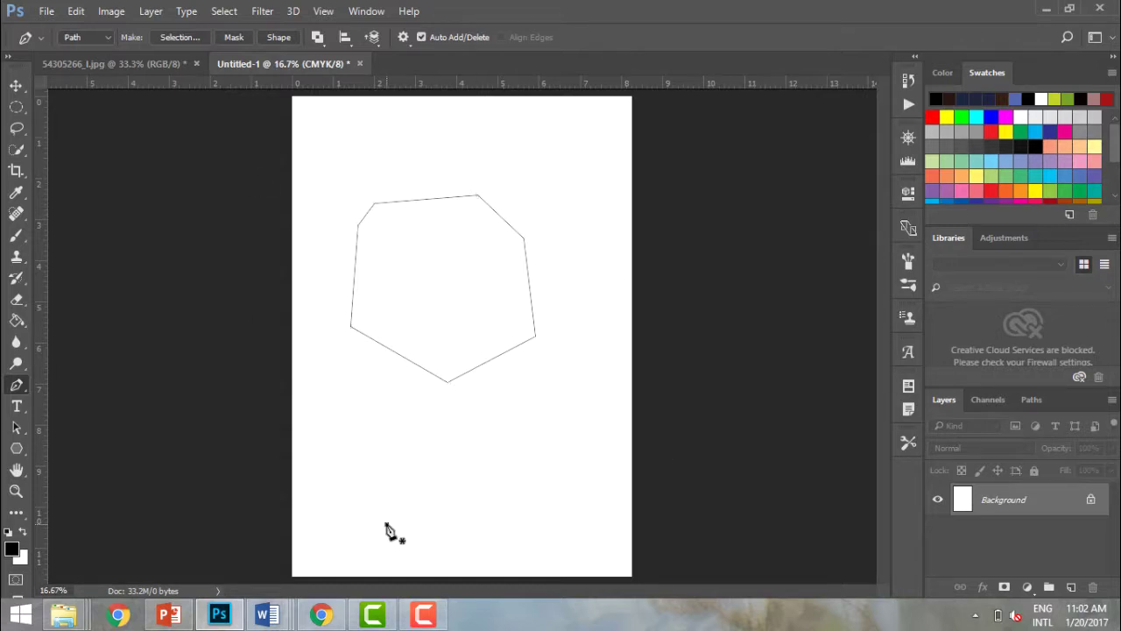
{"action": "left_click", "coordinate": [449, 464]}
{"action": "left_click", "coordinate": [497, 560]}
{"action": "left_click", "coordinate": [420, 550]}
{"action": "left_click", "coordinate": [455, 512]}
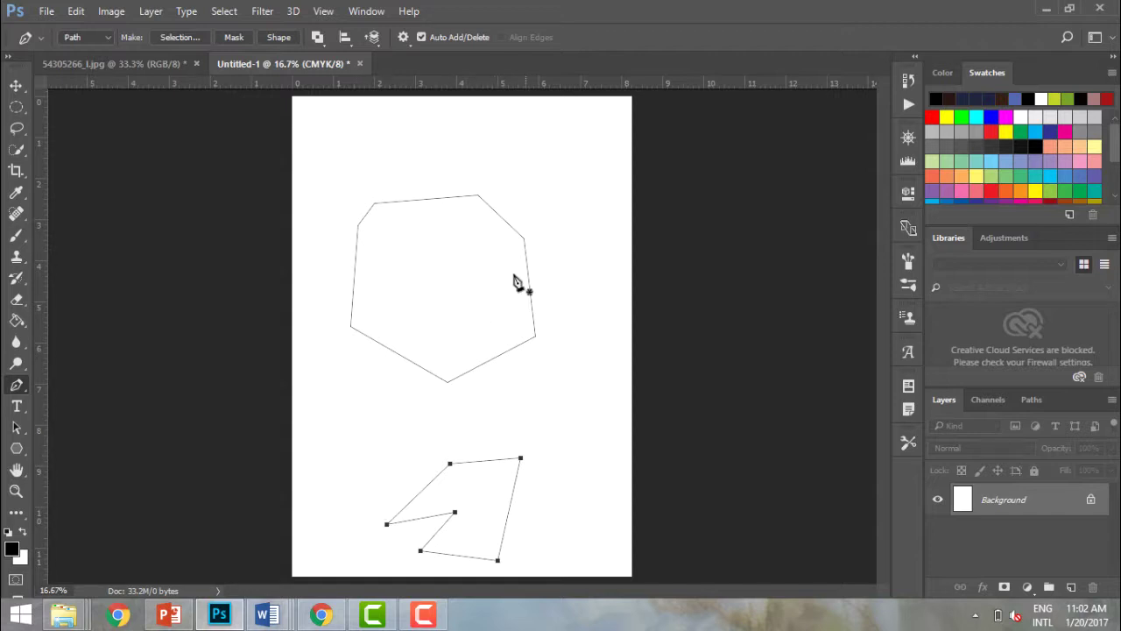
Draw a small closed triangular path above and to the right of the seven-sided path
{"action": "left_click", "coordinate": [527, 138]}
{"action": "left_click", "coordinate": [512, 178]}
{"action": "left_click", "coordinate": [552, 176]}
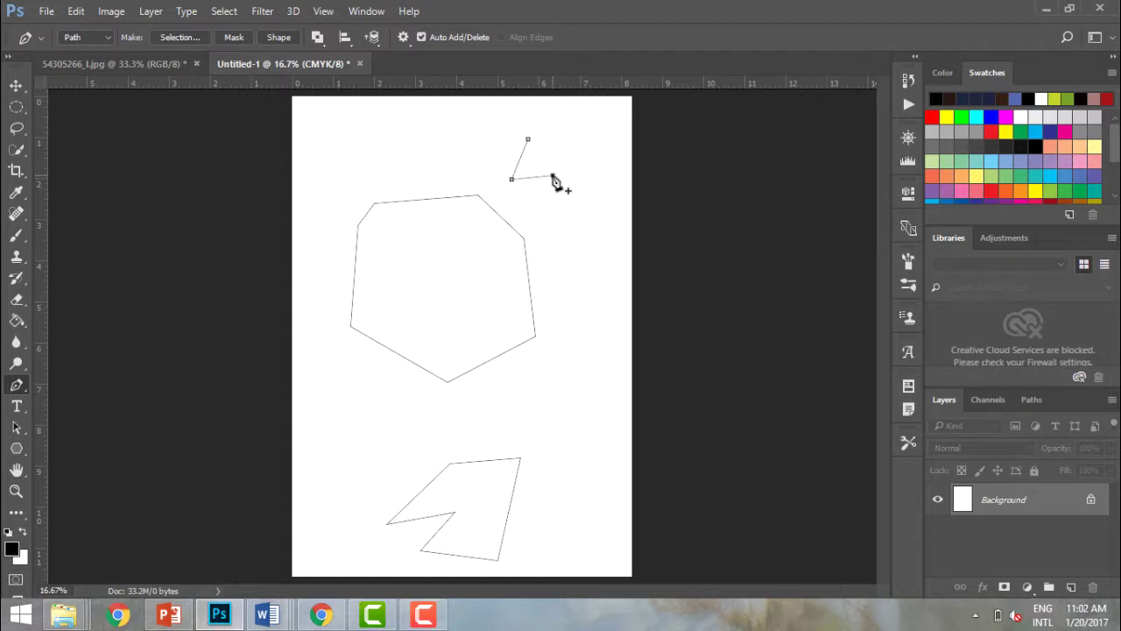
{"action": "left_click", "coordinate": [529, 139]}
Draw a closed path mixing straight and curved segments from the page's right edge across the seven-sided path, removing one surplus anchor point
{"action": "left_click", "coordinate": [570, 207]}
{"action": "left_click", "coordinate": [621, 205]}
{"action": "left_click", "coordinate": [621, 260]}
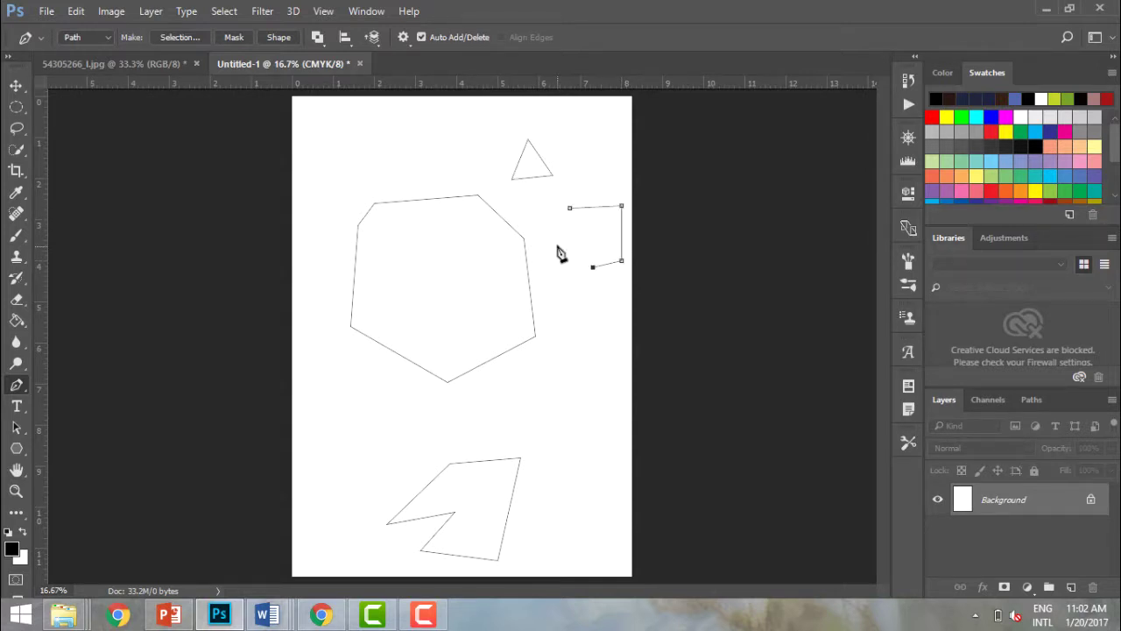
{"action": "left_click_drag", "start_coordinate": [558, 246], "coordinate": [461, 184]}
{"action": "left_click", "coordinate": [465, 421]}
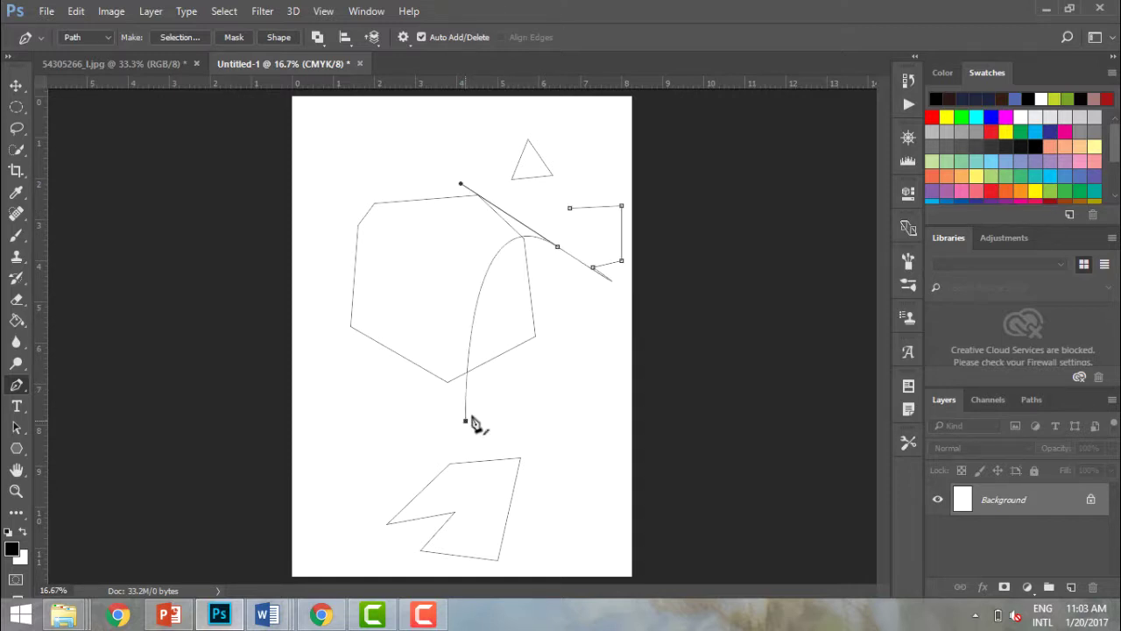
{"action": "left_click", "coordinate": [594, 268]}
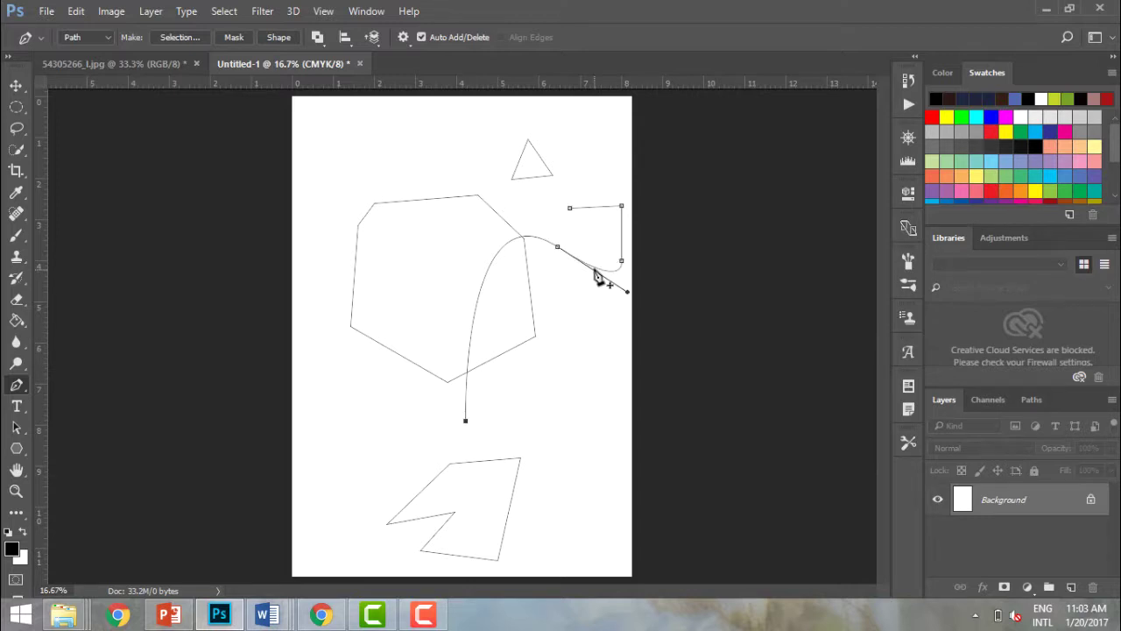
{"action": "left_click", "coordinate": [322, 125]}
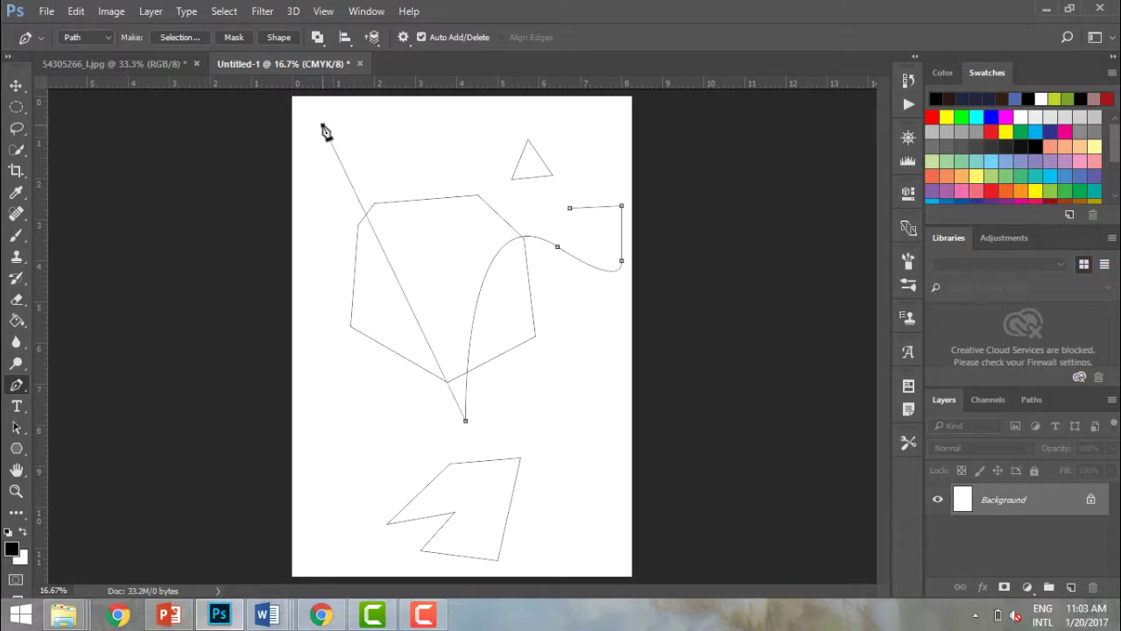
{"action": "left_click", "coordinate": [569, 208]}
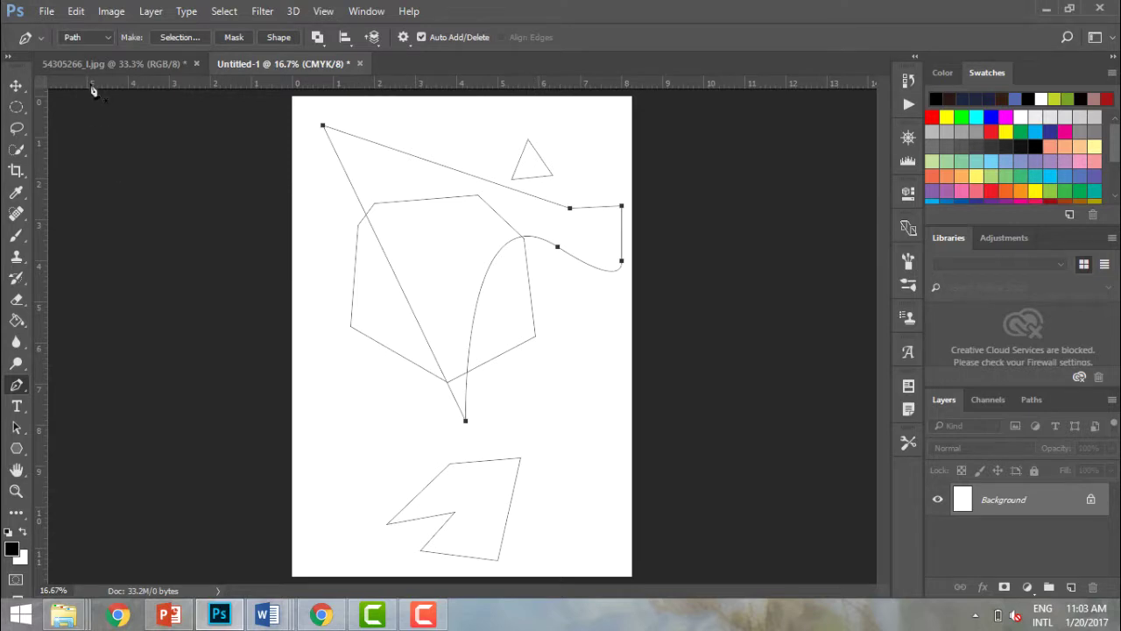
Create a new 210 x 297 mm portrait document at 300 pixels/inch in CMYK Color with a white background
{"action": "left_click", "coordinate": [46, 13]}
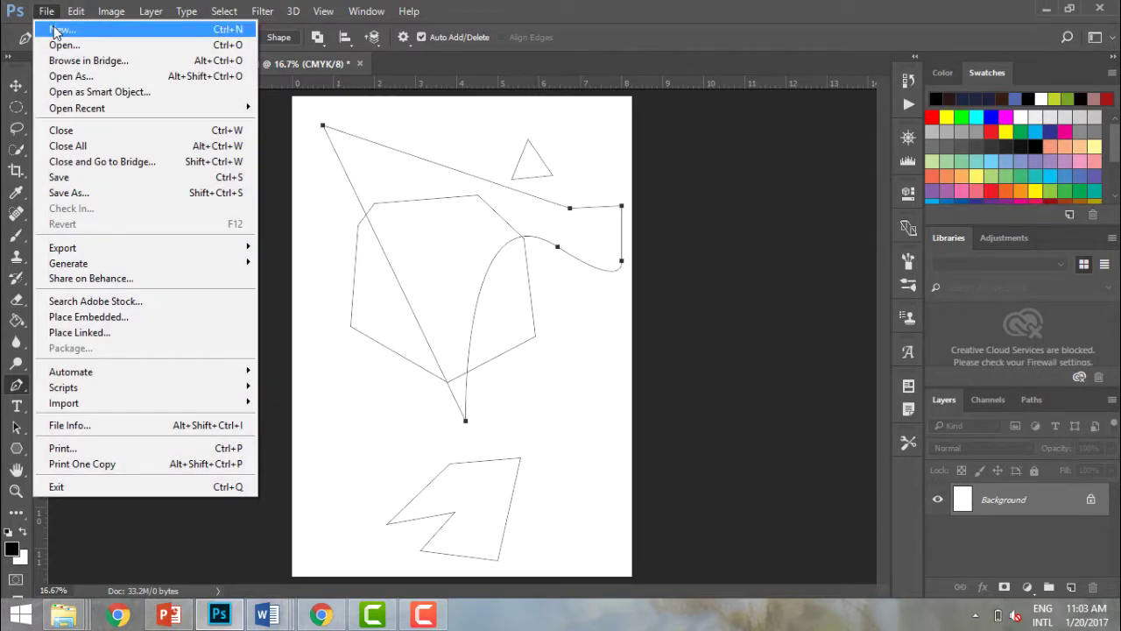
{"action": "left_click", "coordinate": [59, 29]}
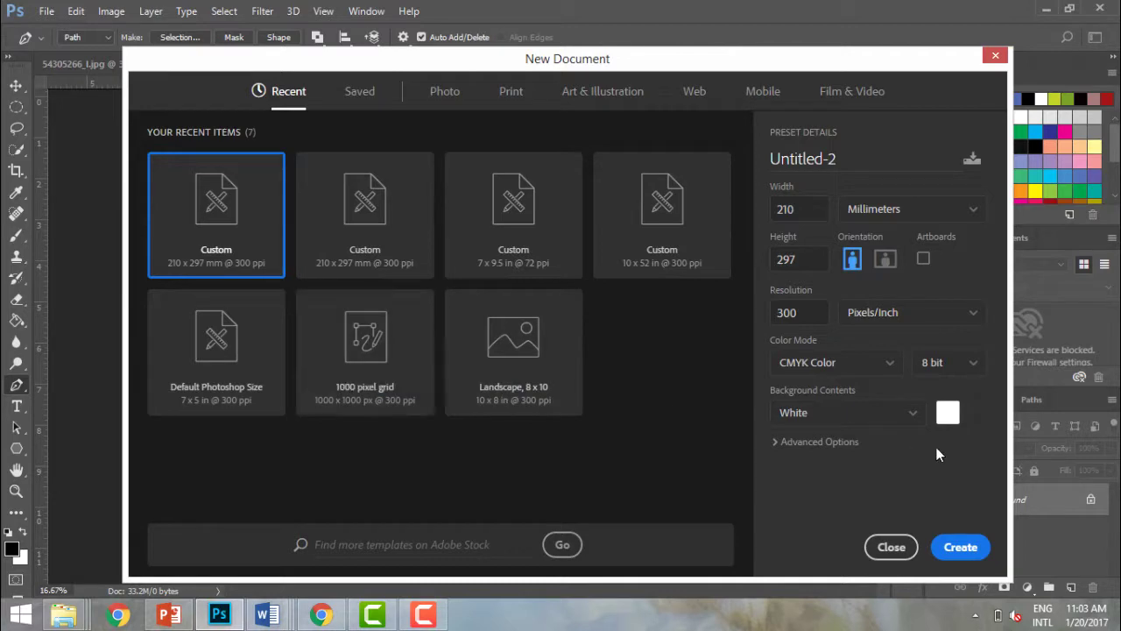
{"action": "left_click", "coordinate": [958, 547]}
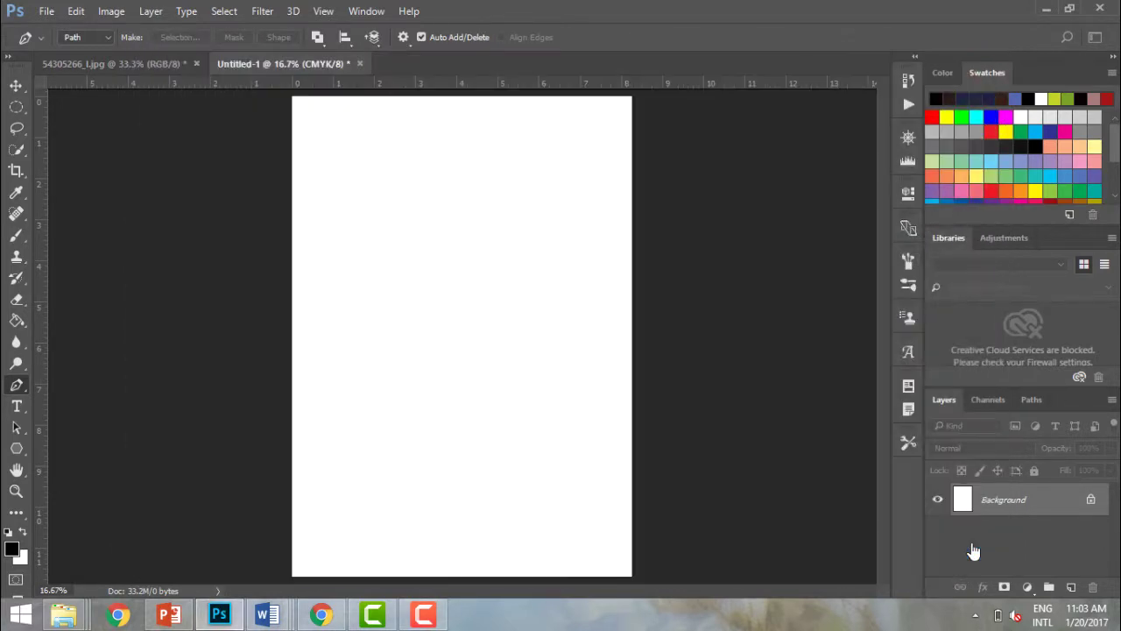
Draw a closed triangular path with a long upper edge in the upper part of the new page
{"action": "left_click", "coordinate": [376, 196]}
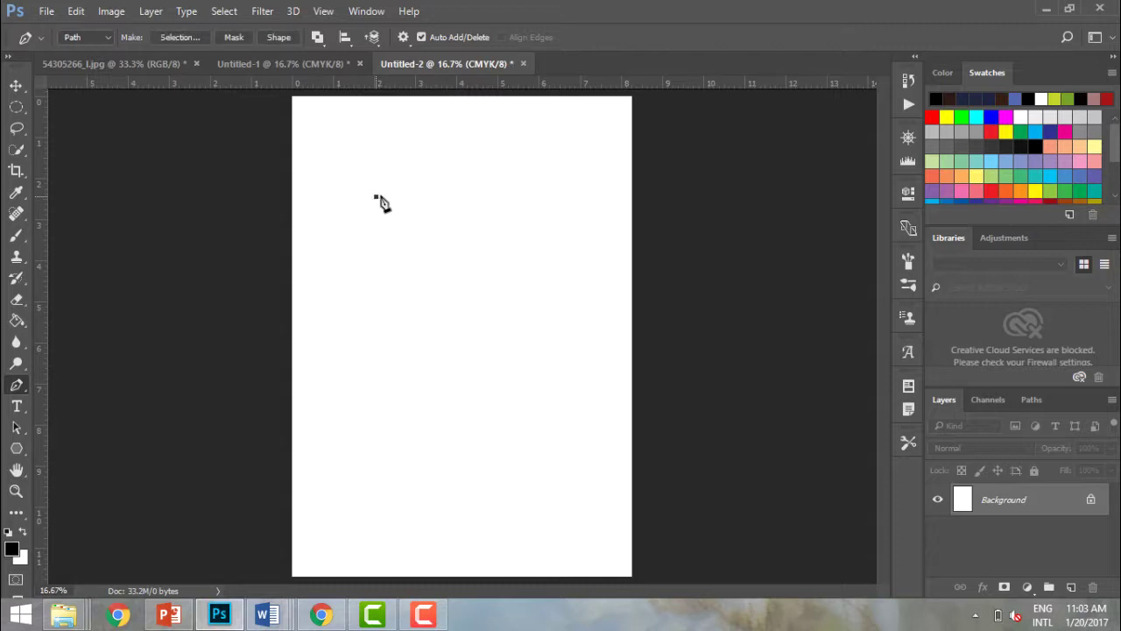
{"action": "left_click", "coordinate": [535, 206]}
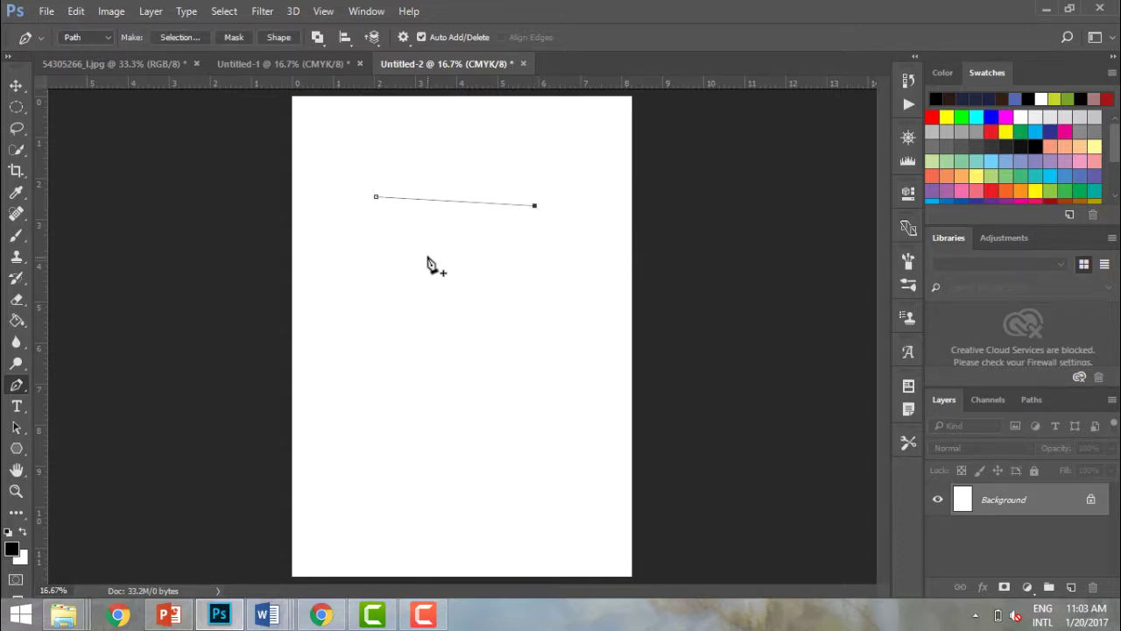
{"action": "left_click", "coordinate": [427, 256]}
{"action": "left_click", "coordinate": [376, 198]}
Draw a closed path with a curved lower edge below the triangle, and pull its slanted edge outward from an added anchor point
{"action": "left_click", "coordinate": [387, 361]}
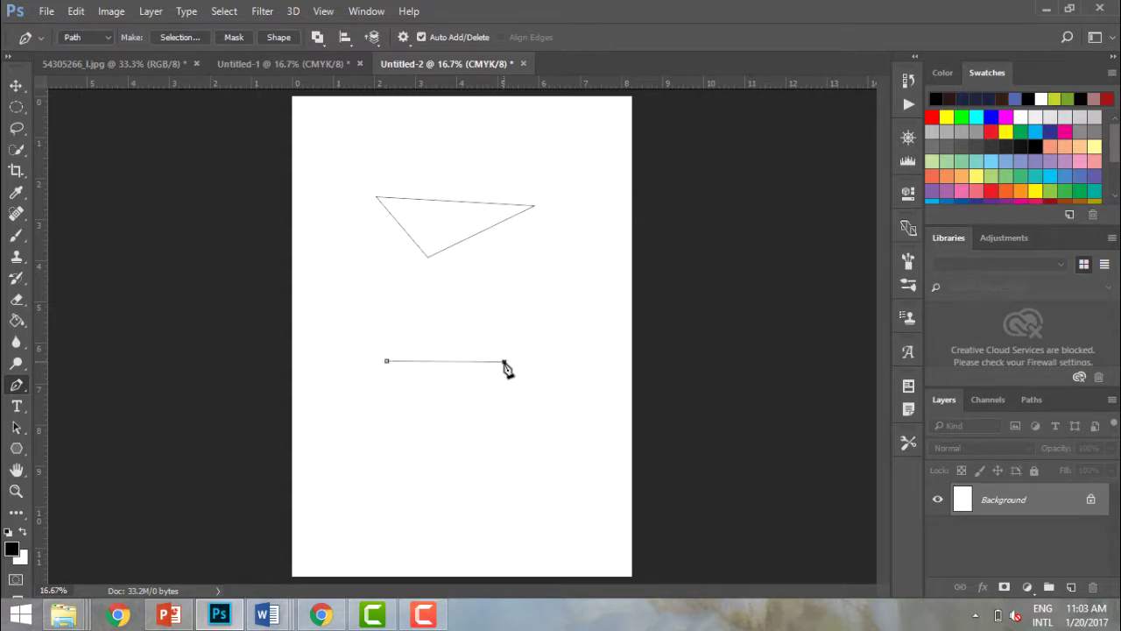
{"action": "left_click_drag", "start_coordinate": [503, 361], "coordinate": [498, 464]}
{"action": "mouse_move", "coordinate": [510, 259]}
{"action": "left_mouse_down"}
{"action": "mouse_move", "coordinate": [519, 268]}
{"action": "mouse_move", "coordinate": [508, 272]}
{"action": "left_mouse_up"}
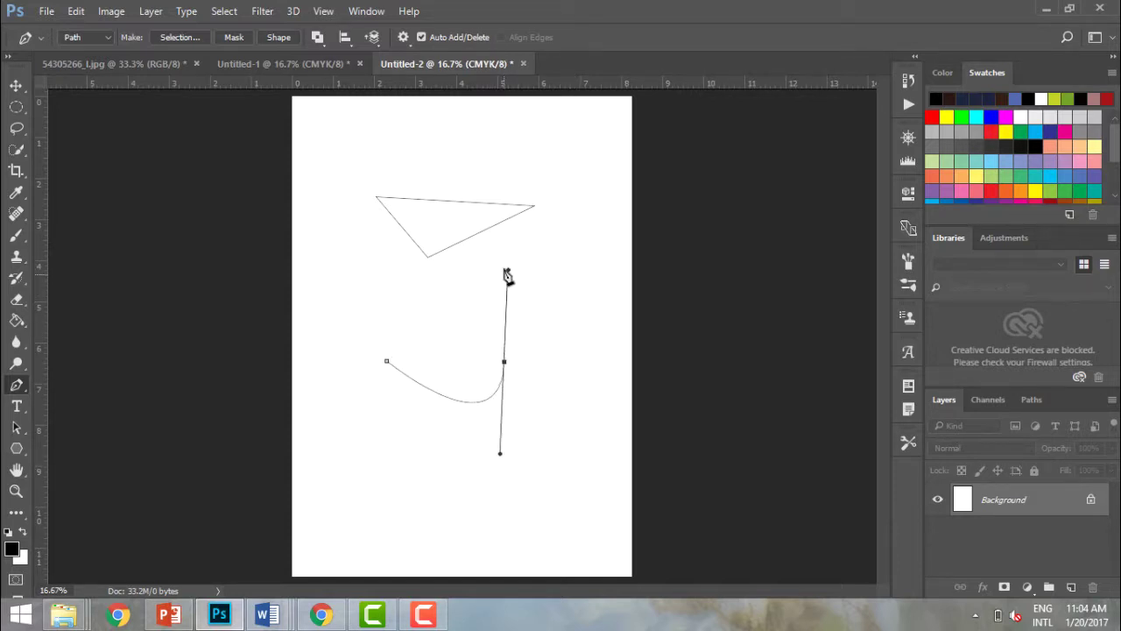
{"action": "left_click", "coordinate": [508, 272]}
{"action": "left_click", "coordinate": [562, 295]}
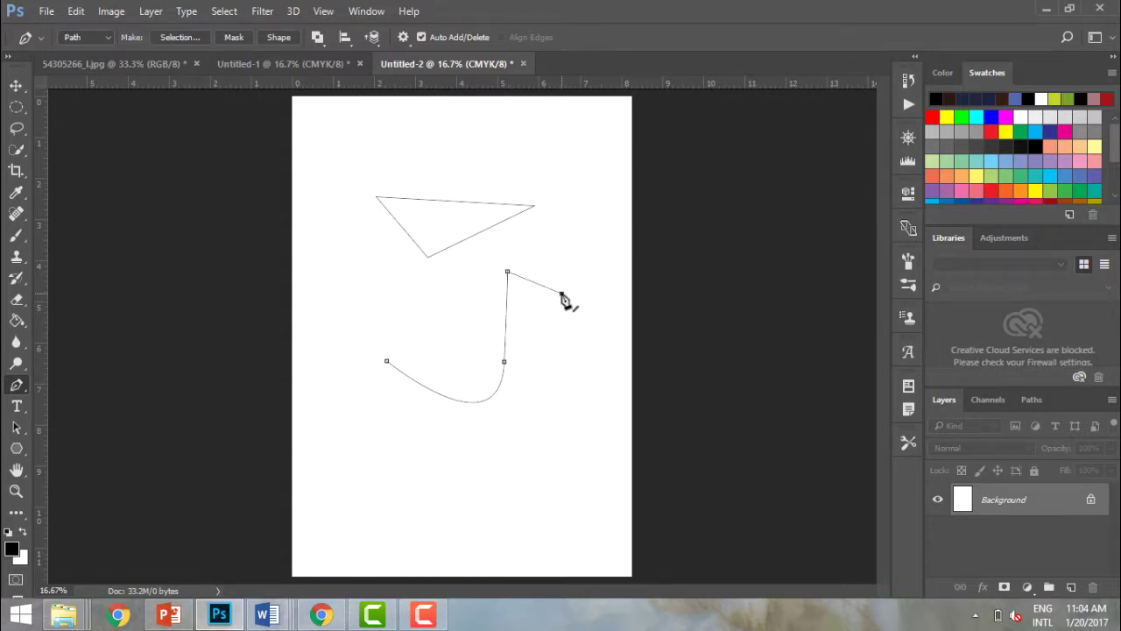
{"action": "left_click_drag", "start_coordinate": [563, 295], "coordinate": [388, 364]}
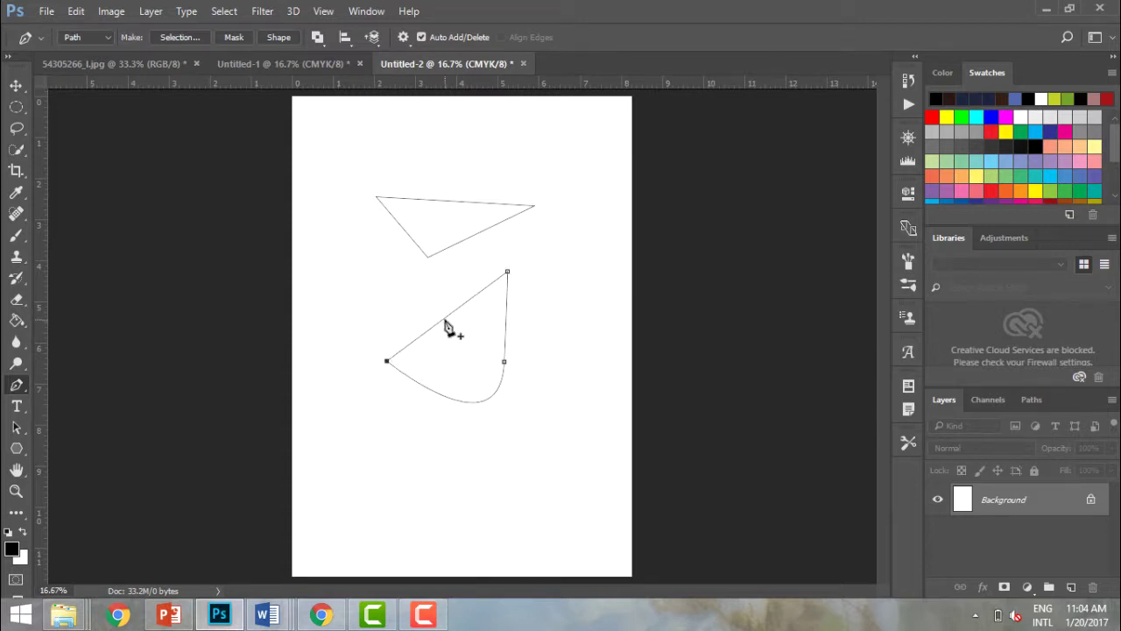
{"action": "left_click_drag", "start_coordinate": [444, 321], "coordinate": [366, 268]}
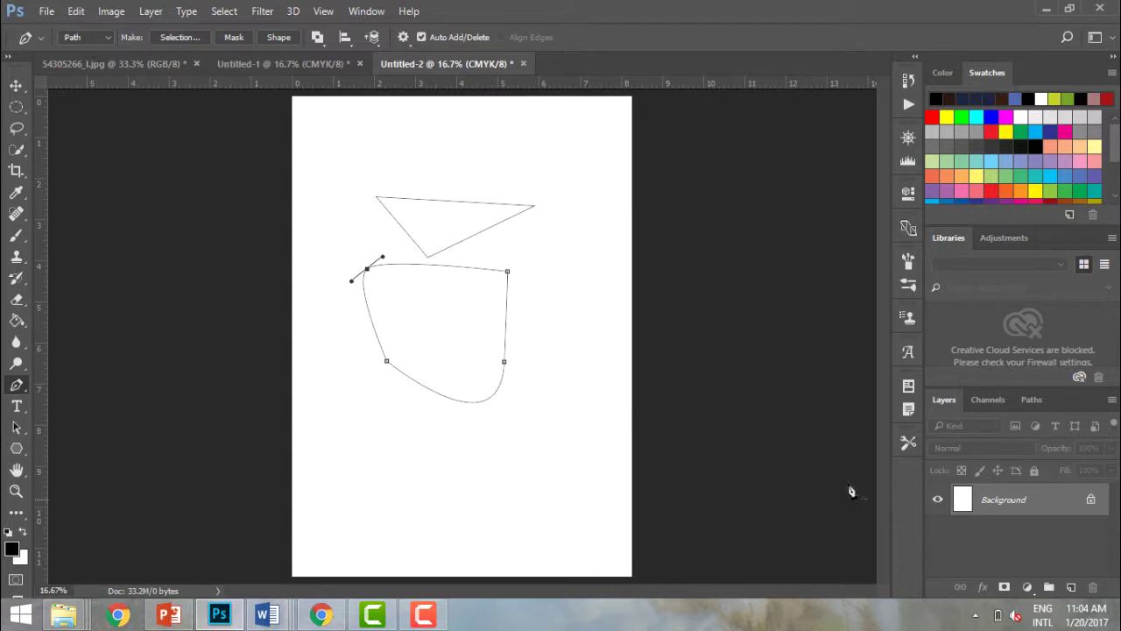
Convert the curved path into a new anti-aliased selection with a 2-pixel feather radius
{"action": "left_click", "coordinate": [1031, 399]}
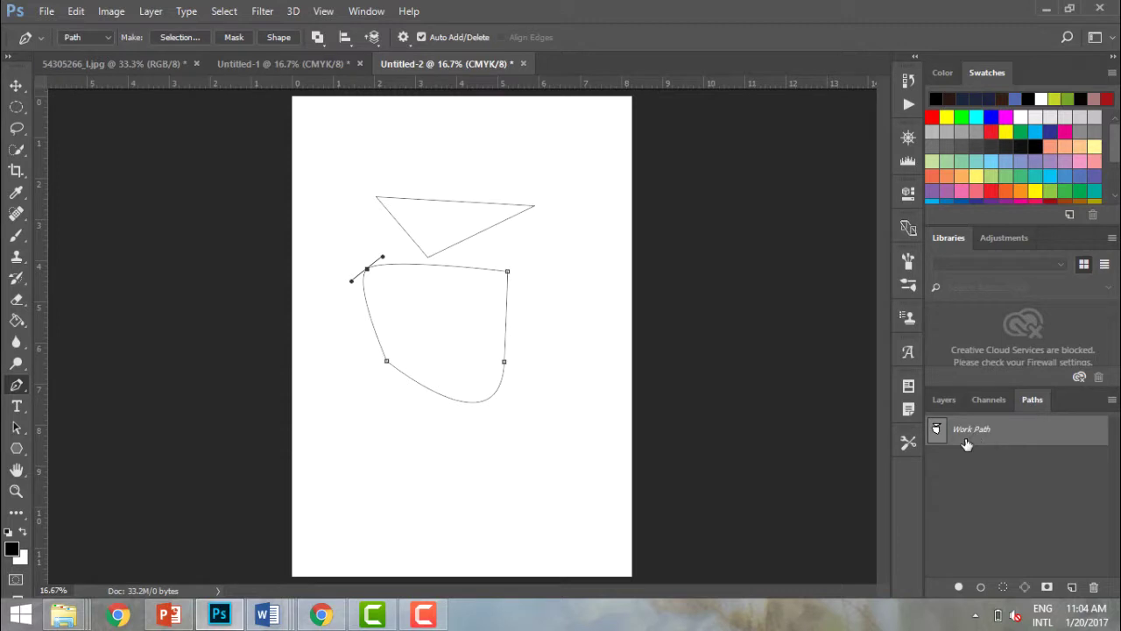
{"action": "right_click", "coordinate": [445, 301]}
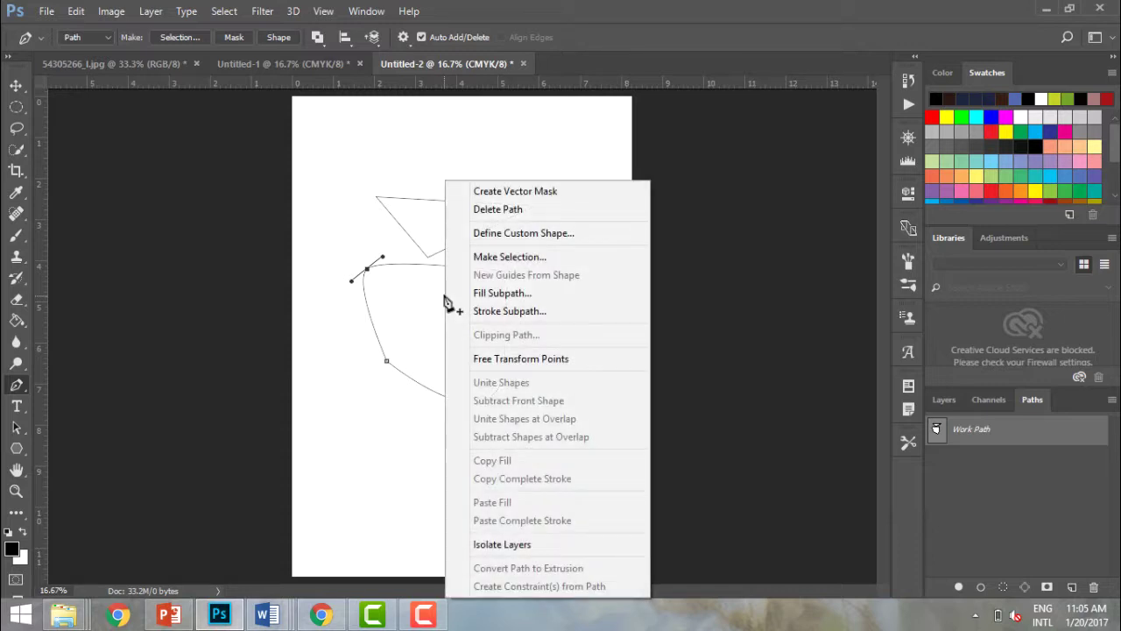
{"action": "left_click", "coordinate": [503, 257]}
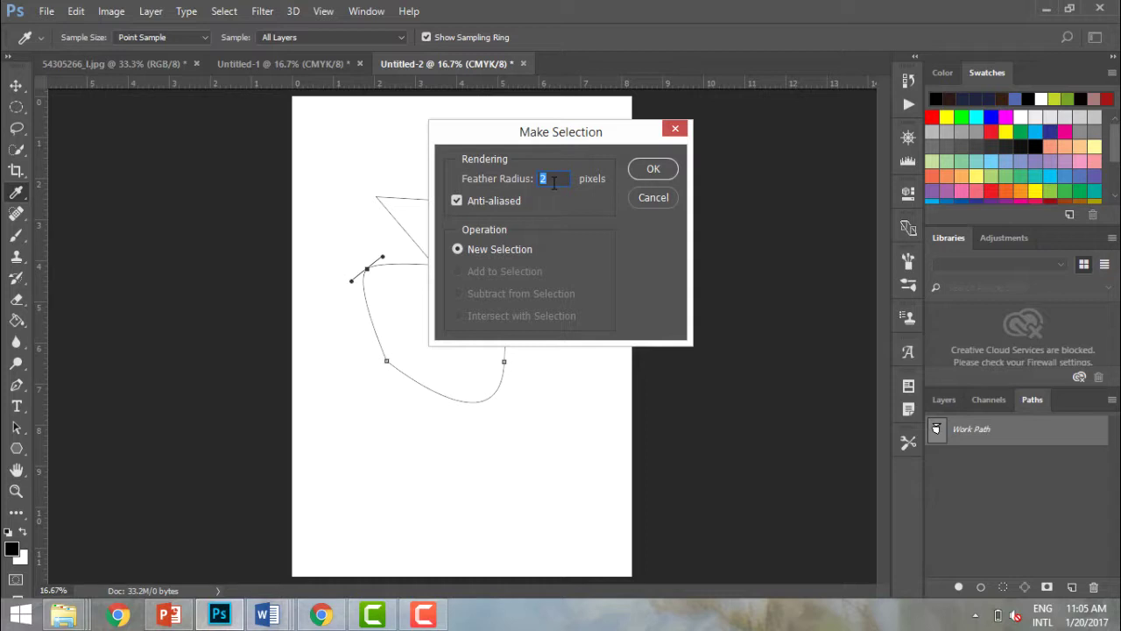
{"action": "left_click", "coordinate": [645, 169]}
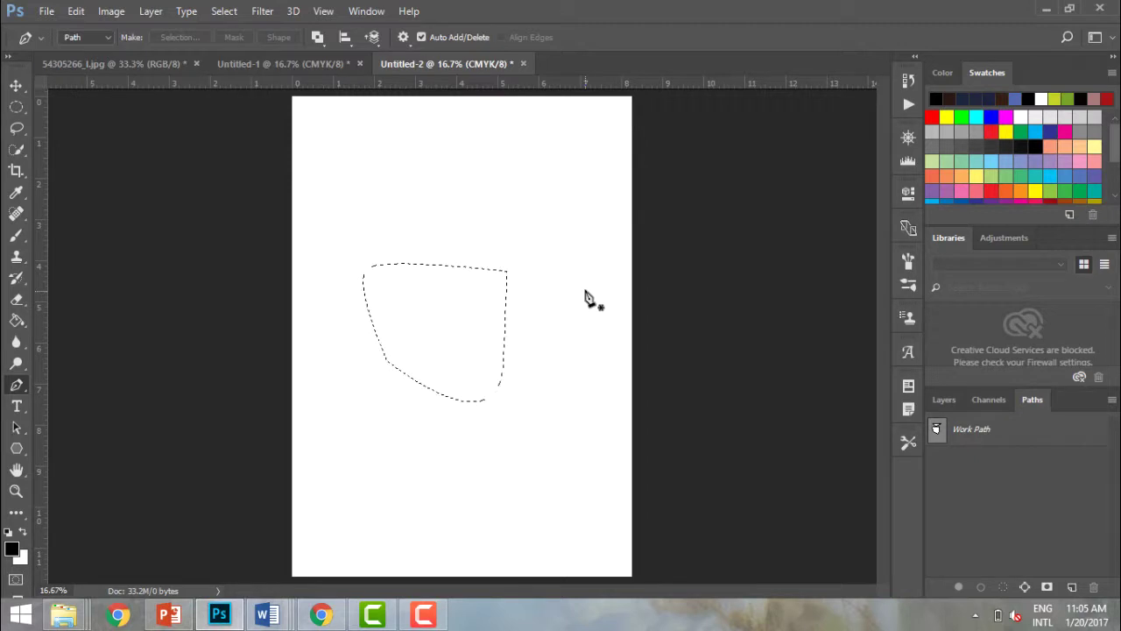
Switch to the 54305266_l.jpg photo and examine the noodle box's lower body and front flaps up close at 100%
{"action": "left_click", "coordinate": [166, 60]}
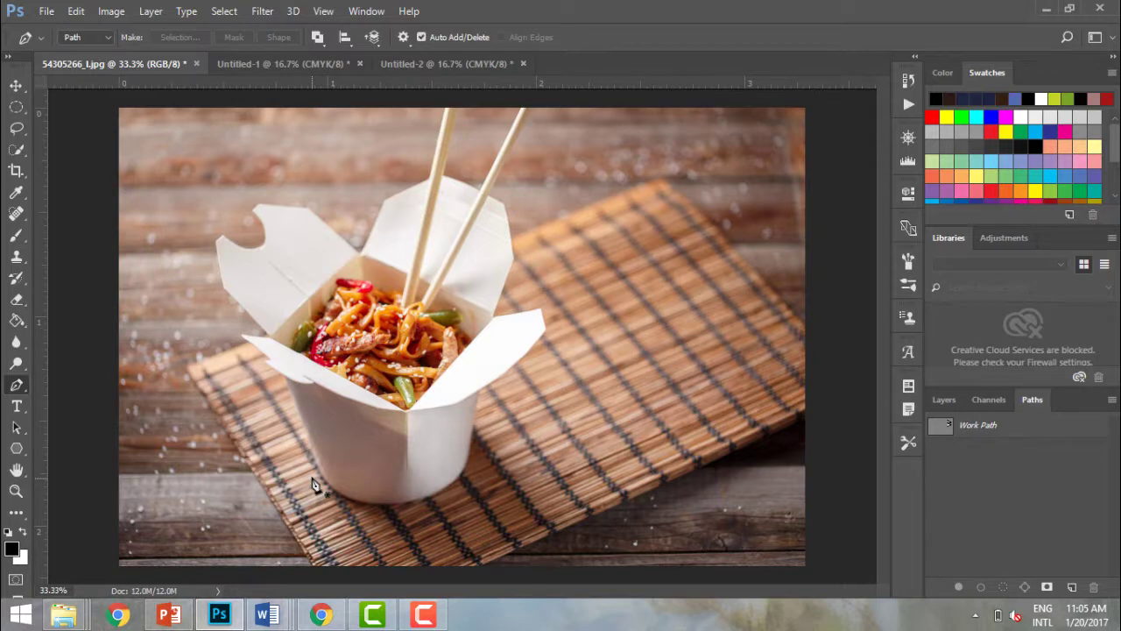
{"action": "key", "text": "h"}
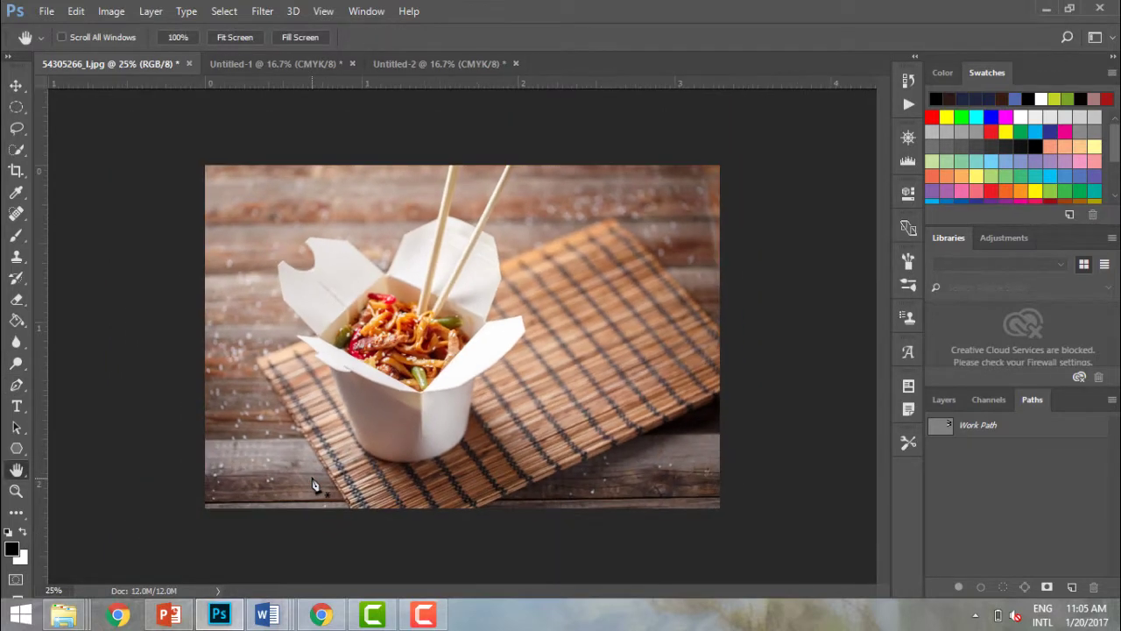
{"action": "key", "text": "ctrl+plus"}
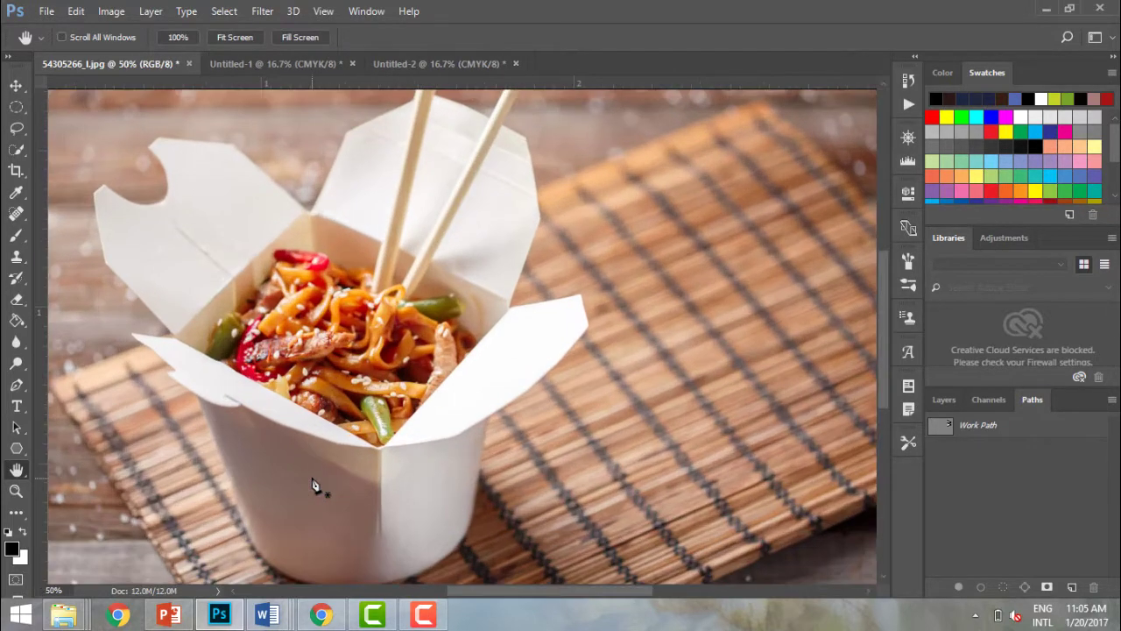
{"action": "key", "text": "ctrl+plus"}
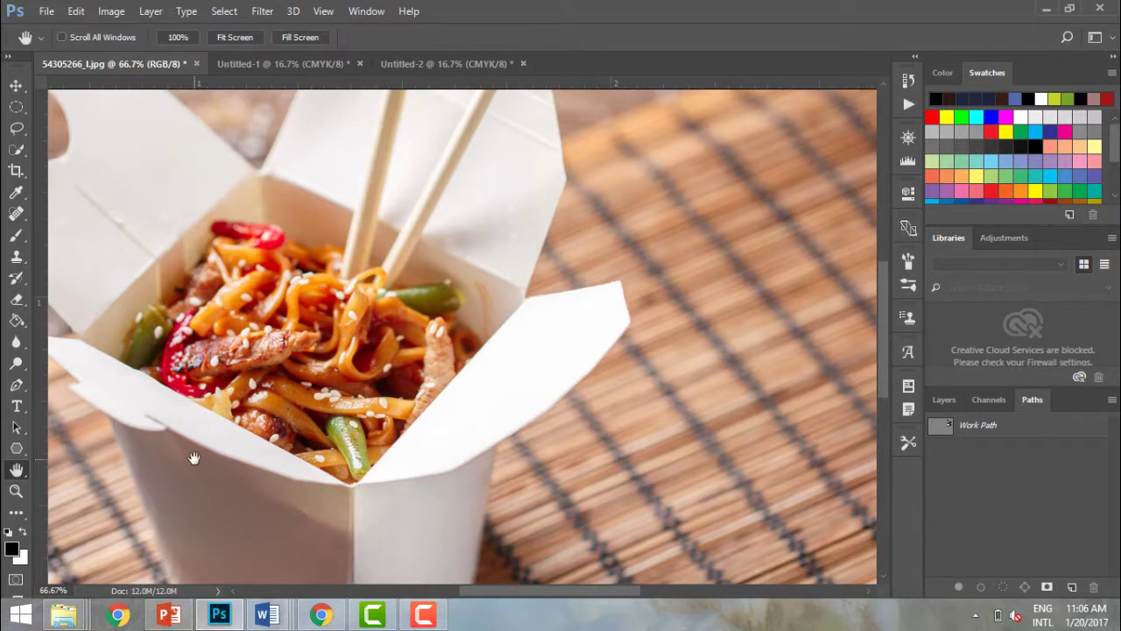
{"action": "left_click_drag", "start_coordinate": [193, 458], "coordinate": [355, 370]}
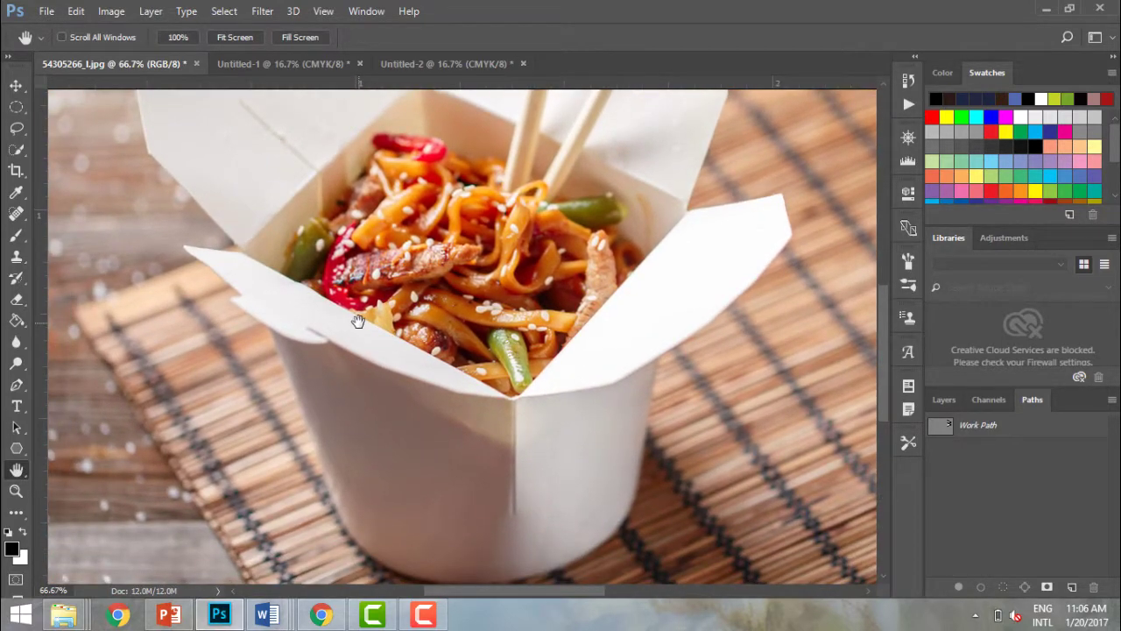
{"action": "left_click_drag", "start_coordinate": [359, 318], "coordinate": [375, 256]}
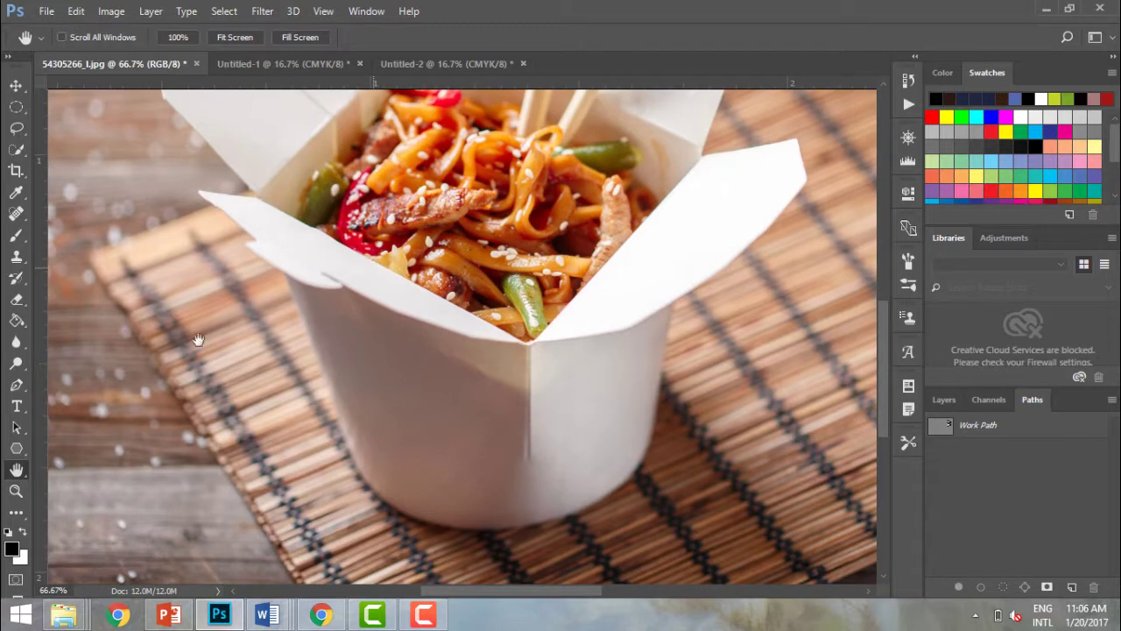
{"action": "left_click", "coordinate": [16, 492]}
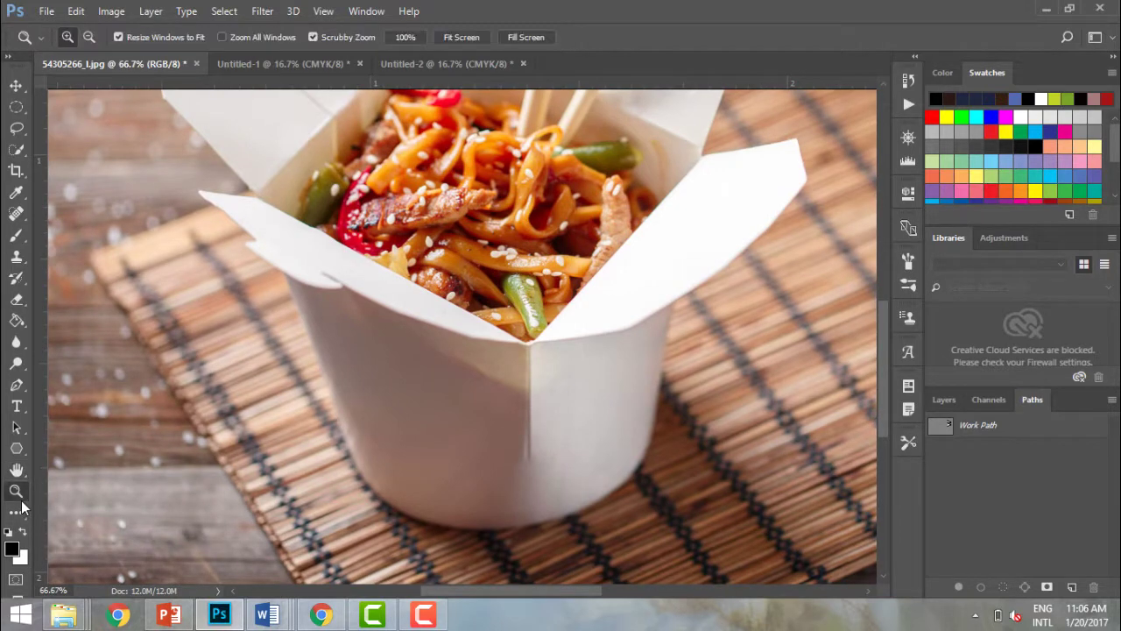
{"action": "left_click", "coordinate": [358, 266]}
{"action": "left_click", "coordinate": [359, 266], "text": "alt"}
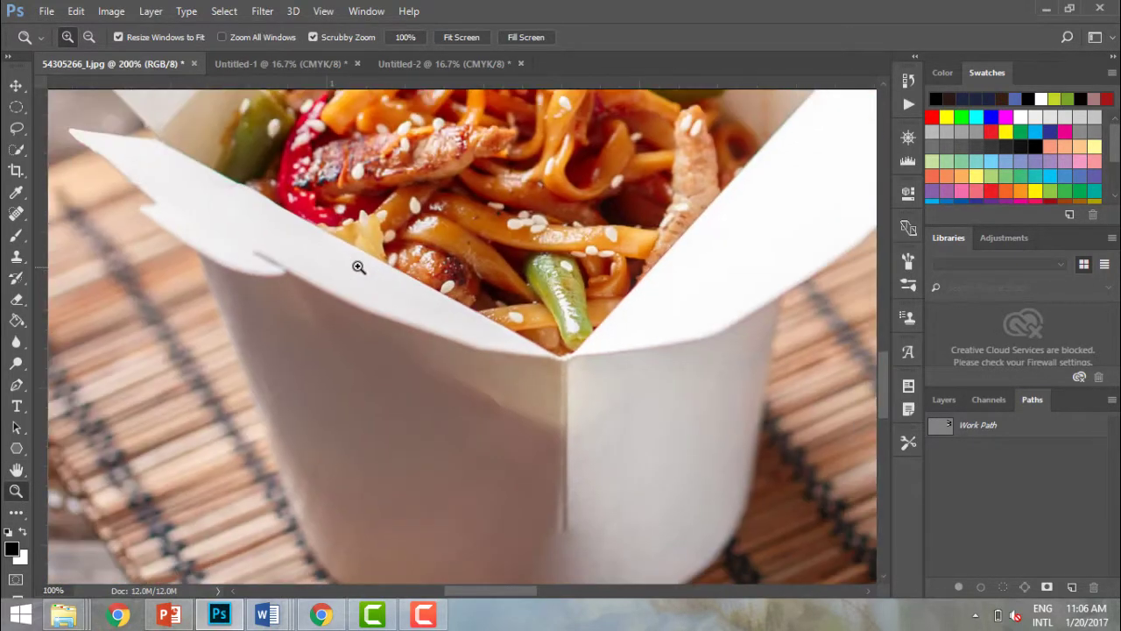
{"action": "left_click", "coordinate": [358, 266], "text": "alt"}
{"action": "left_click", "coordinate": [358, 266]}
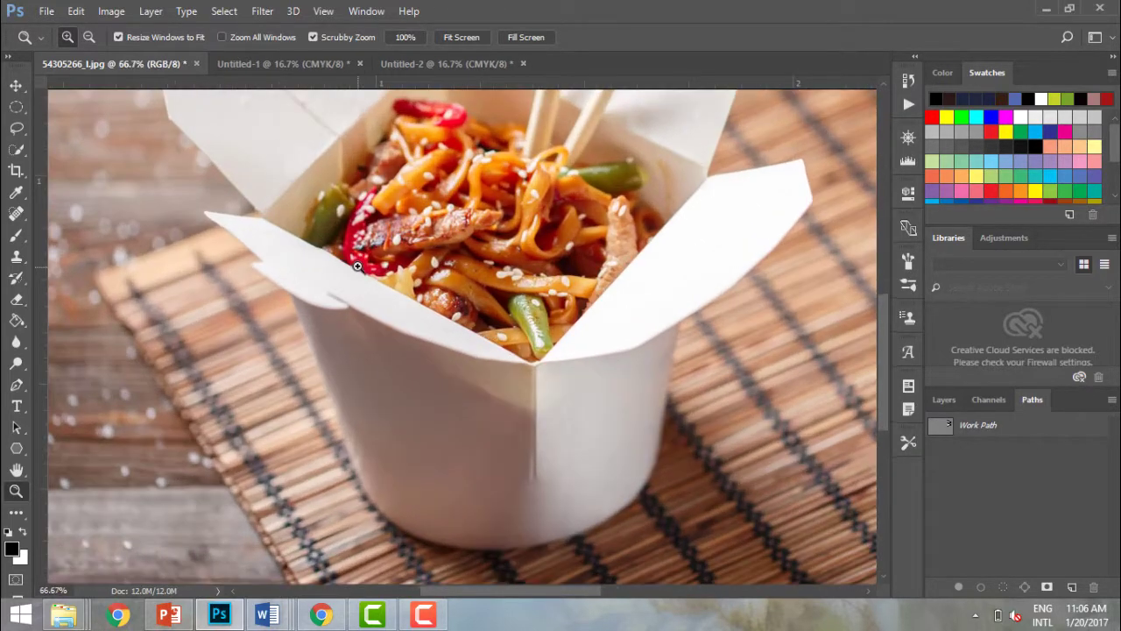
{"action": "left_click", "coordinate": [358, 267]}
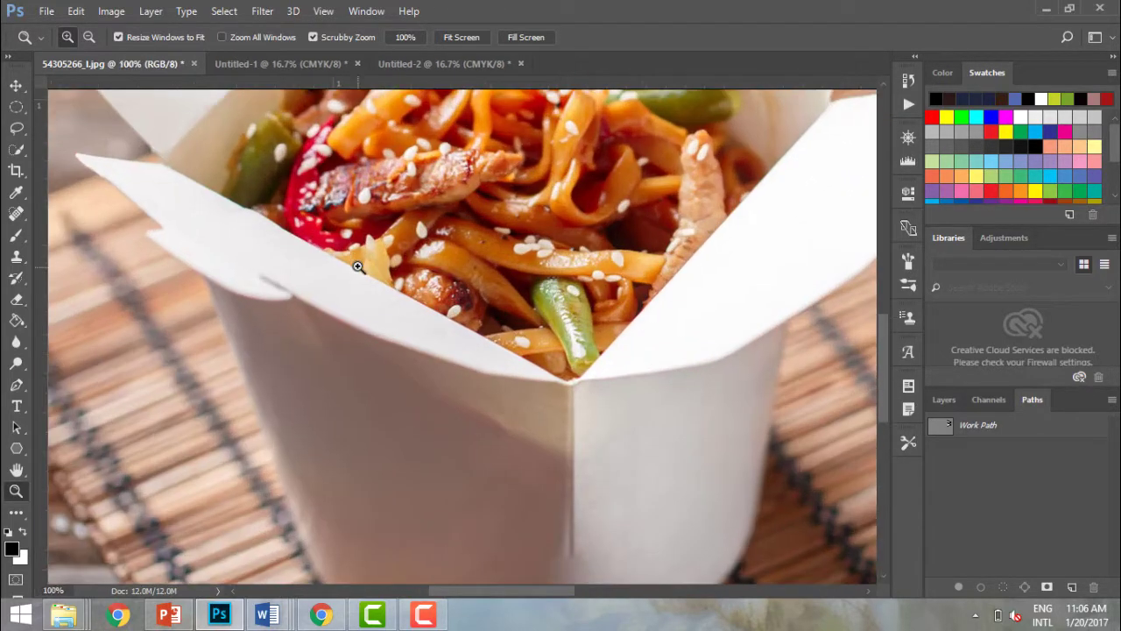
{"action": "left_click", "coordinate": [22, 471]}
{"action": "scroll", "coordinate": [394, 291], "scroll_direction": "up", "scroll_amount": 3}
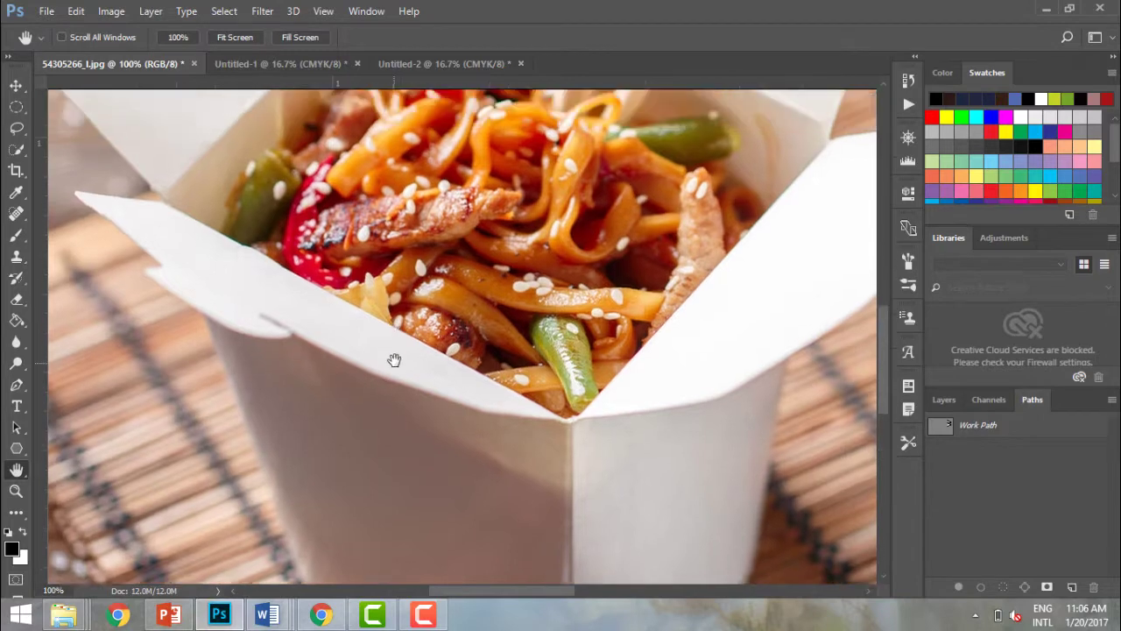
{"action": "scroll", "coordinate": [436, 231], "scroll_direction": "down", "scroll_amount": 8}
{"action": "left_click_drag", "start_coordinate": [438, 120], "coordinate": [404, 172]}
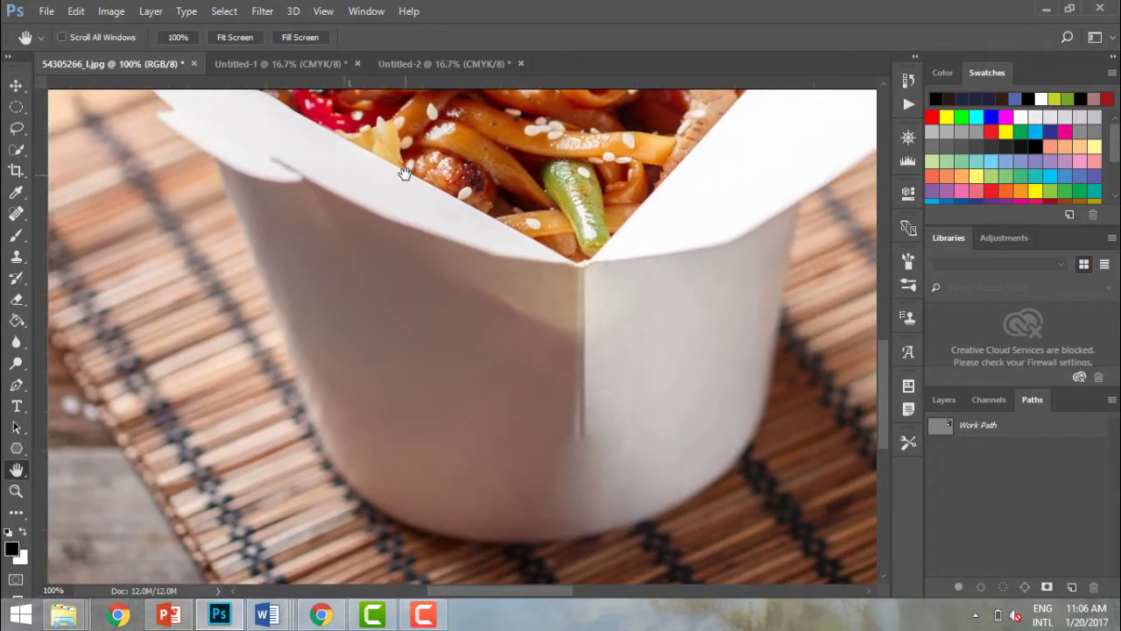
Start a Pen tool path on the box's lower left side and trace up to the notch in the front-left flap
{"action": "key", "text": "p"}
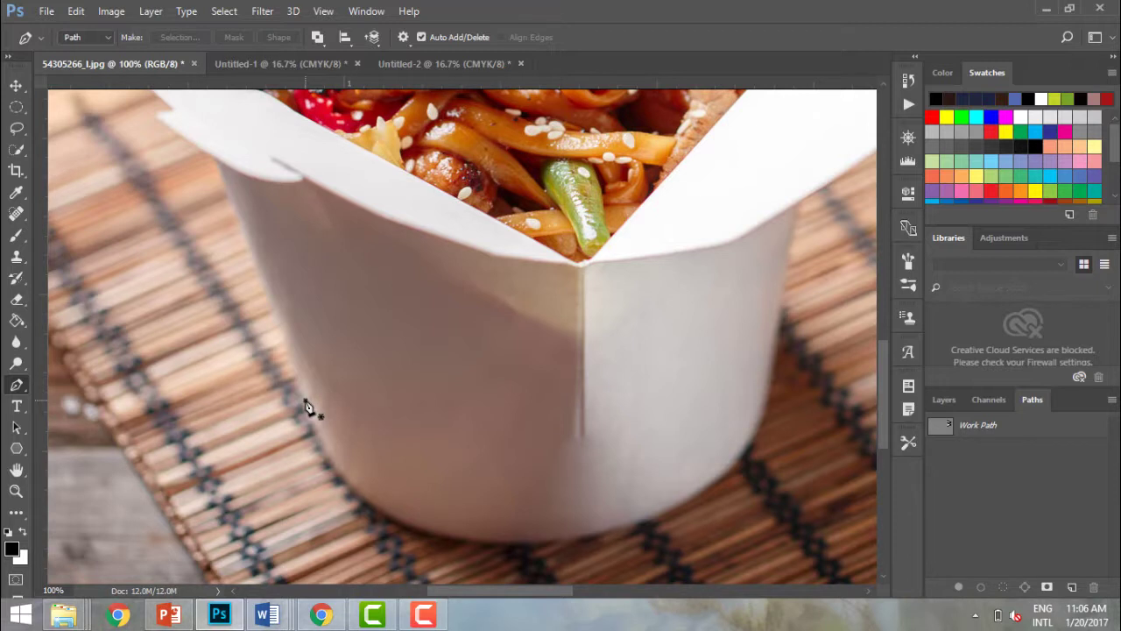
{"action": "left_click_drag", "start_coordinate": [306, 401], "coordinate": [214, 161]}
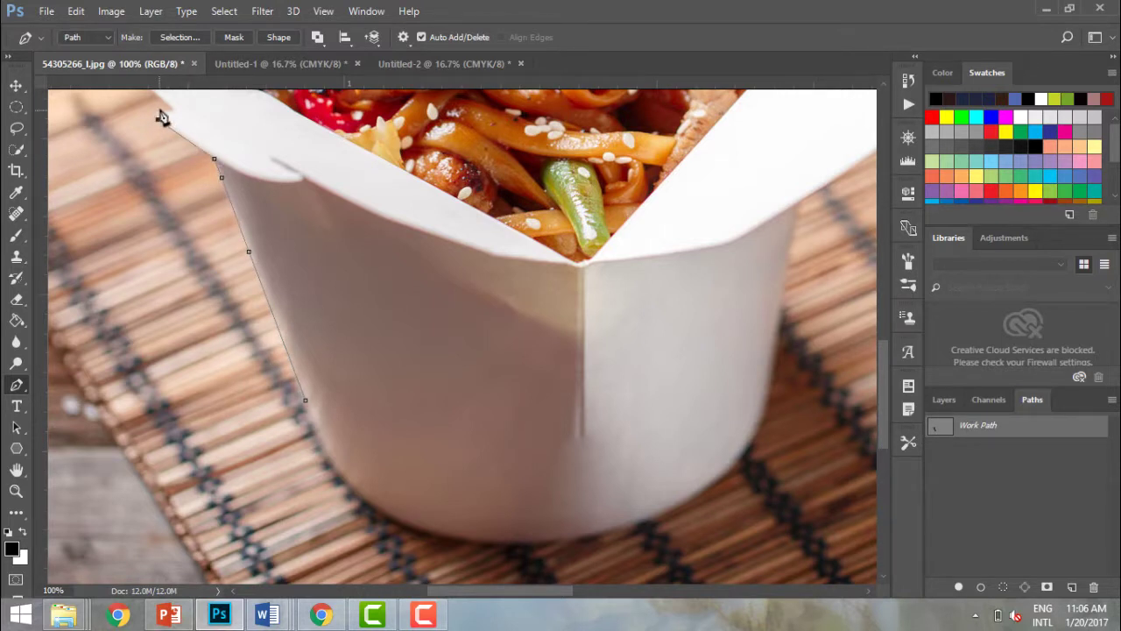
{"action": "left_click", "coordinate": [158, 117]}
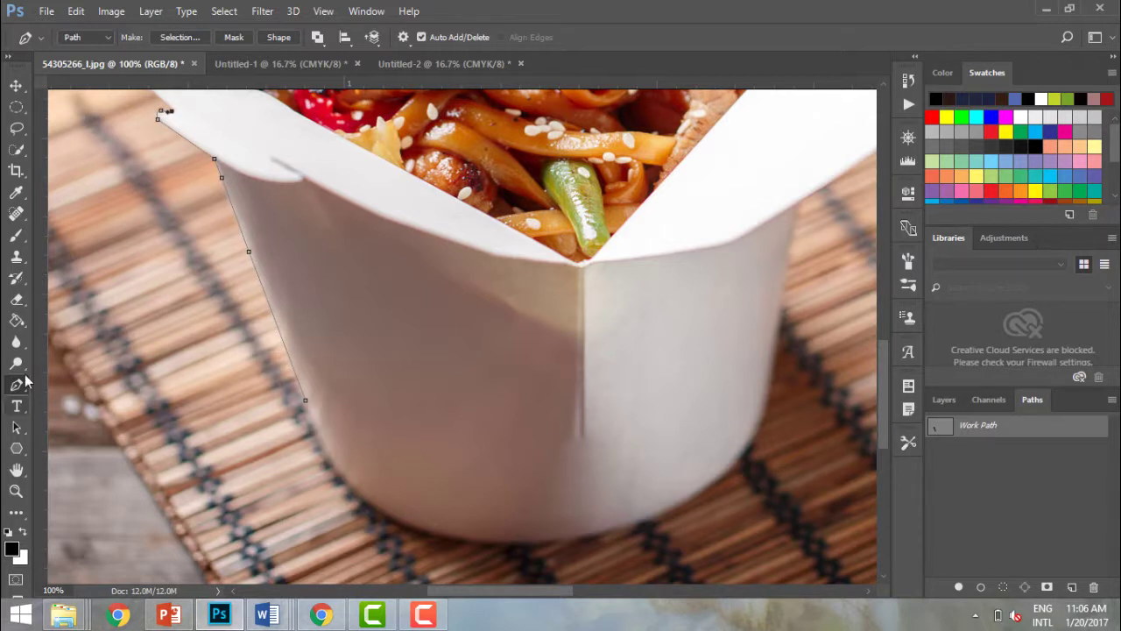
Continue the path around the front-left flap's pointed tip to where it meets the rear-left flap
{"action": "key", "text": "h"}
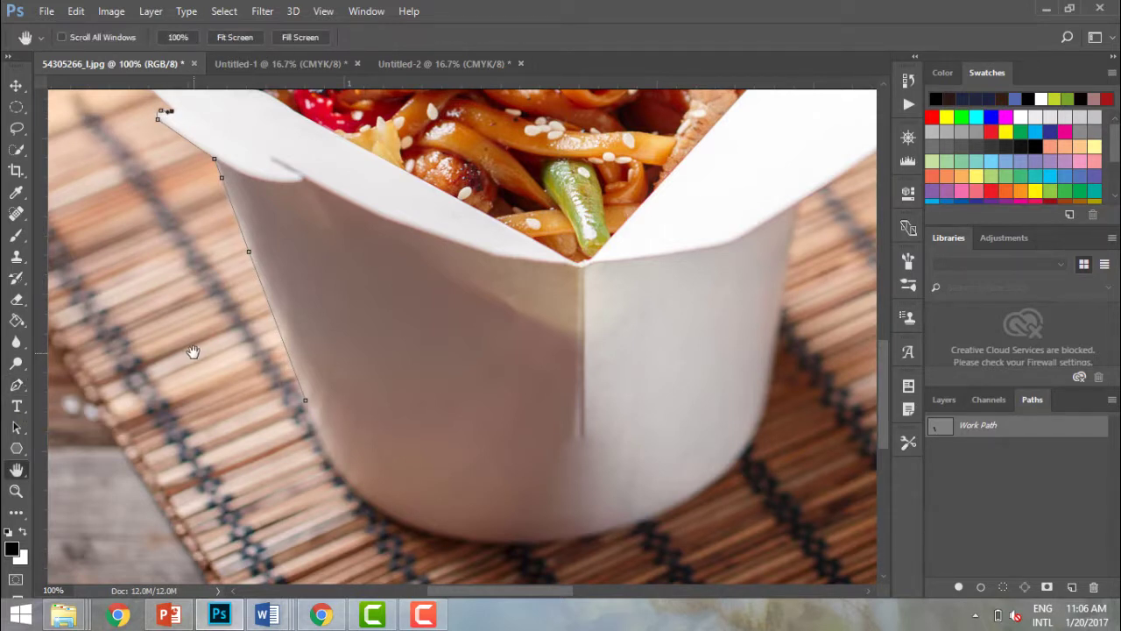
{"action": "scroll", "coordinate": [193, 351], "scroll_direction": "up", "scroll_amount": 2}
{"action": "scroll", "coordinate": [192, 352], "scroll_direction": "up", "scroll_amount": 5}
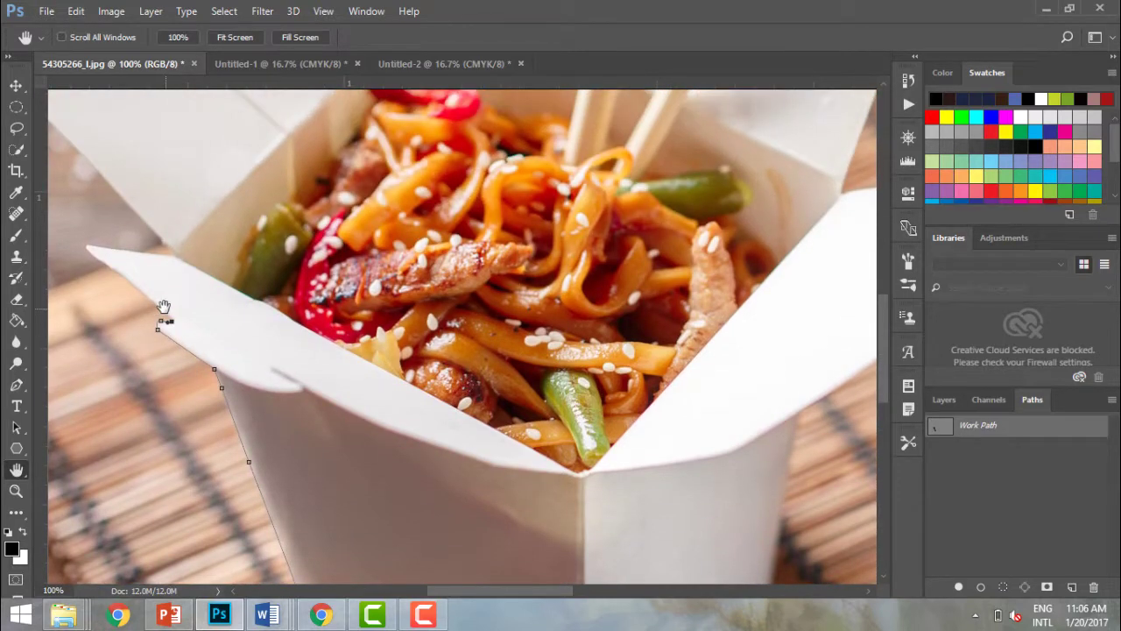
{"action": "key", "text": "p"}
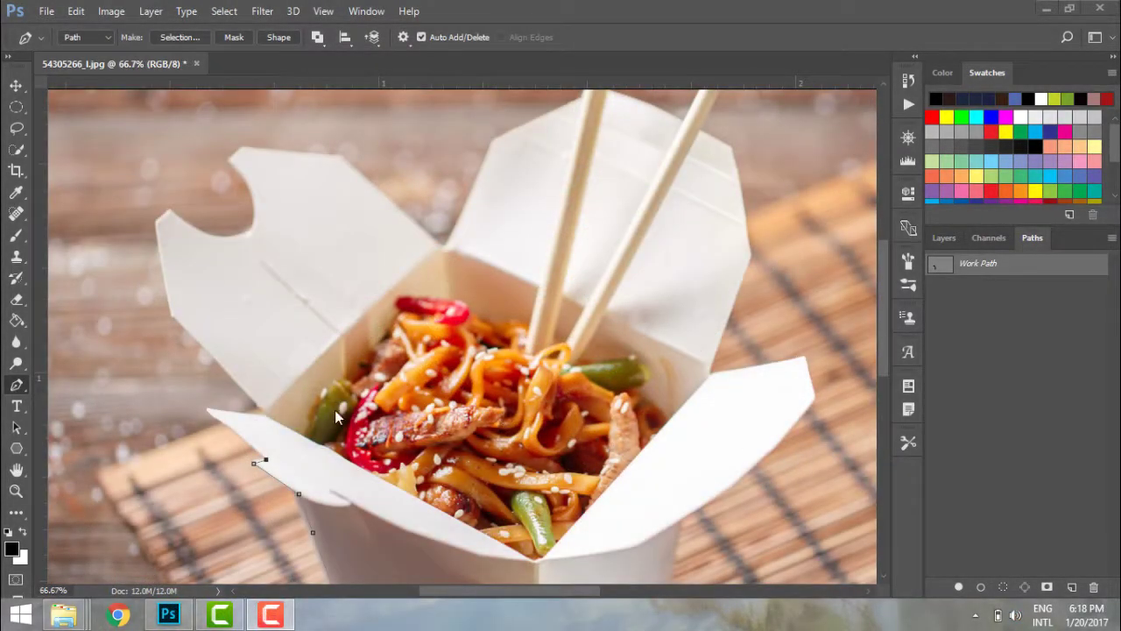
{"action": "right_click", "coordinate": [29, 388]}
{"action": "left_click", "coordinate": [59, 383]}
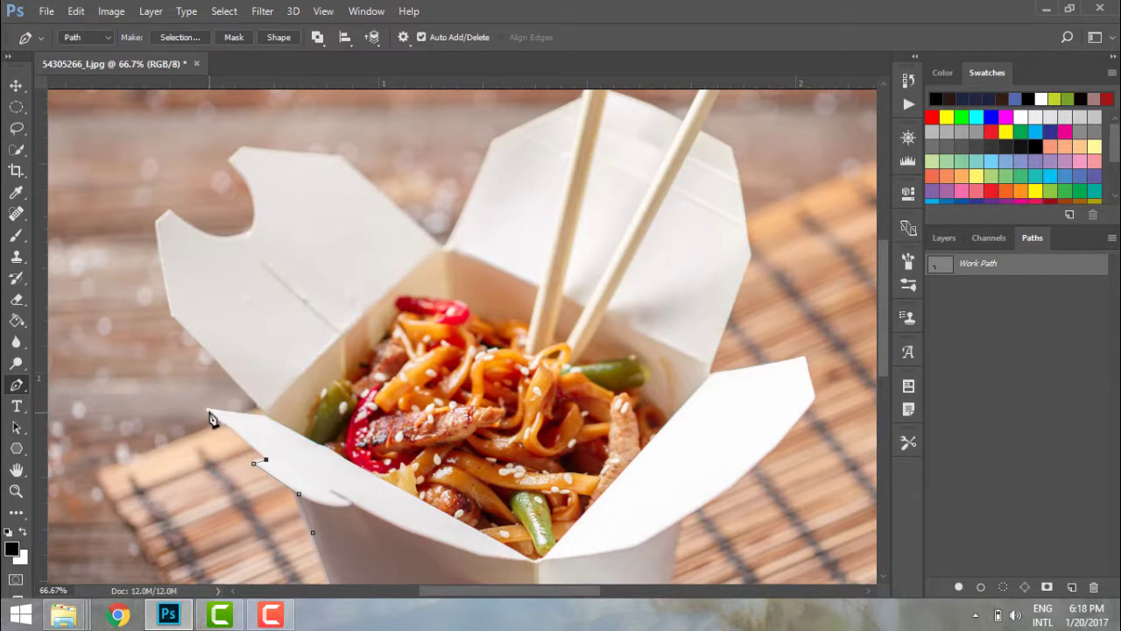
{"action": "left_click", "coordinate": [209, 412]}
{"action": "left_click", "coordinate": [267, 417]}
Trace the rear-left flap's outer edge, curved notch and upper corners down to its junction with the back flap
{"action": "left_click", "coordinate": [175, 315]}
{"action": "left_click", "coordinate": [158, 224]}
{"action": "left_click", "coordinate": [170, 215]}
{"action": "left_click_drag", "start_coordinate": [224, 239], "coordinate": [241, 221]}
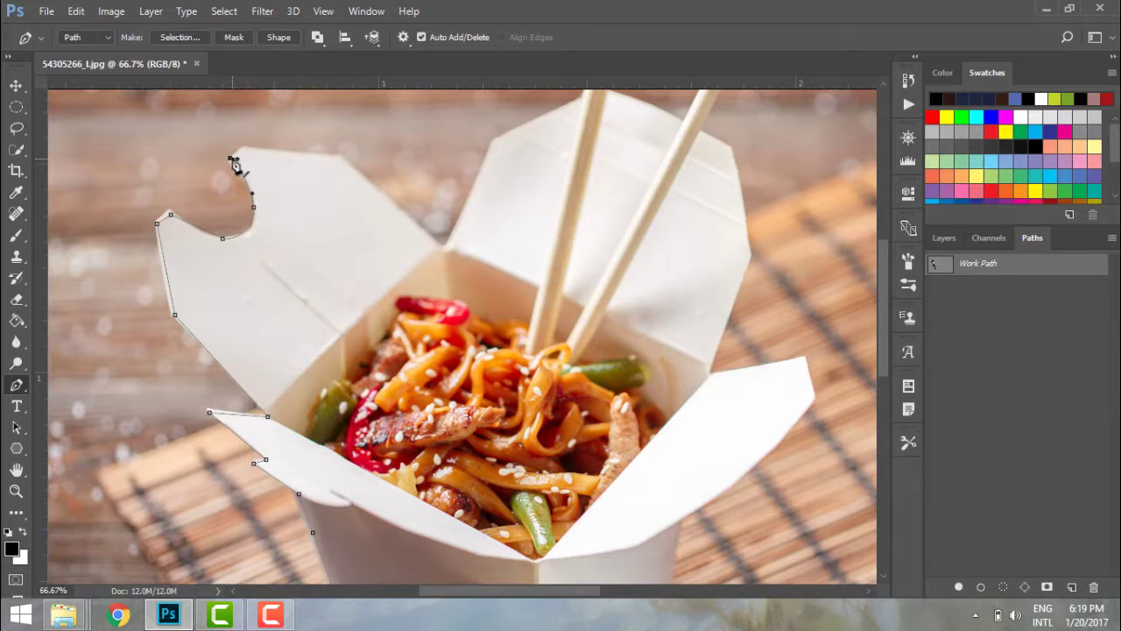
{"action": "left_click", "coordinate": [232, 160]}
{"action": "left_click_drag", "start_coordinate": [229, 160], "coordinate": [244, 147]}
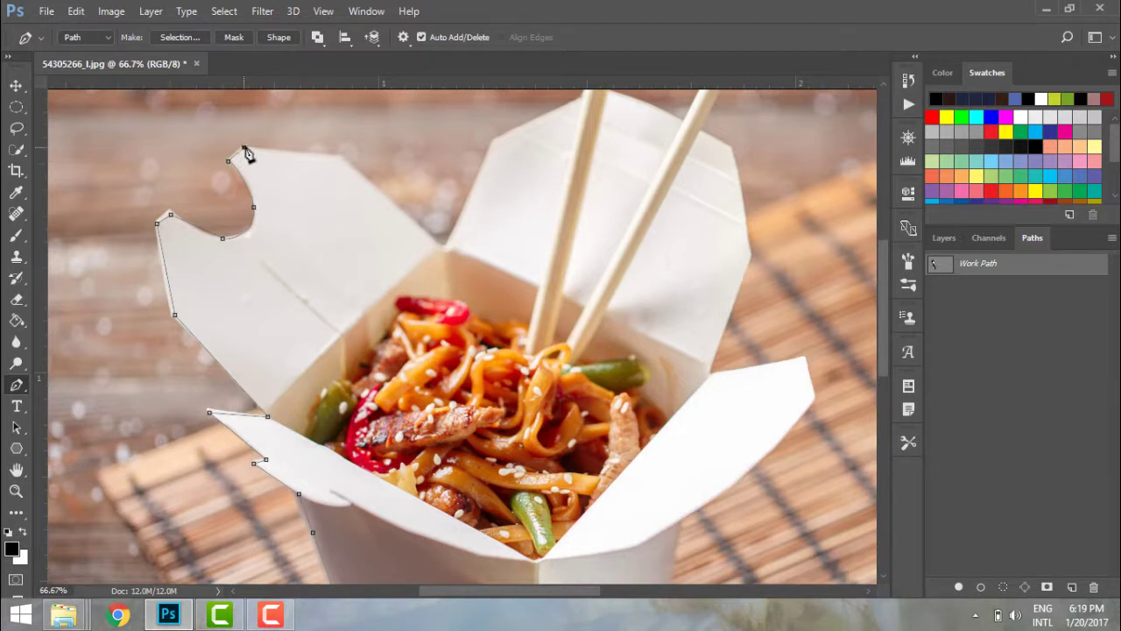
{"action": "left_click", "coordinate": [341, 155]}
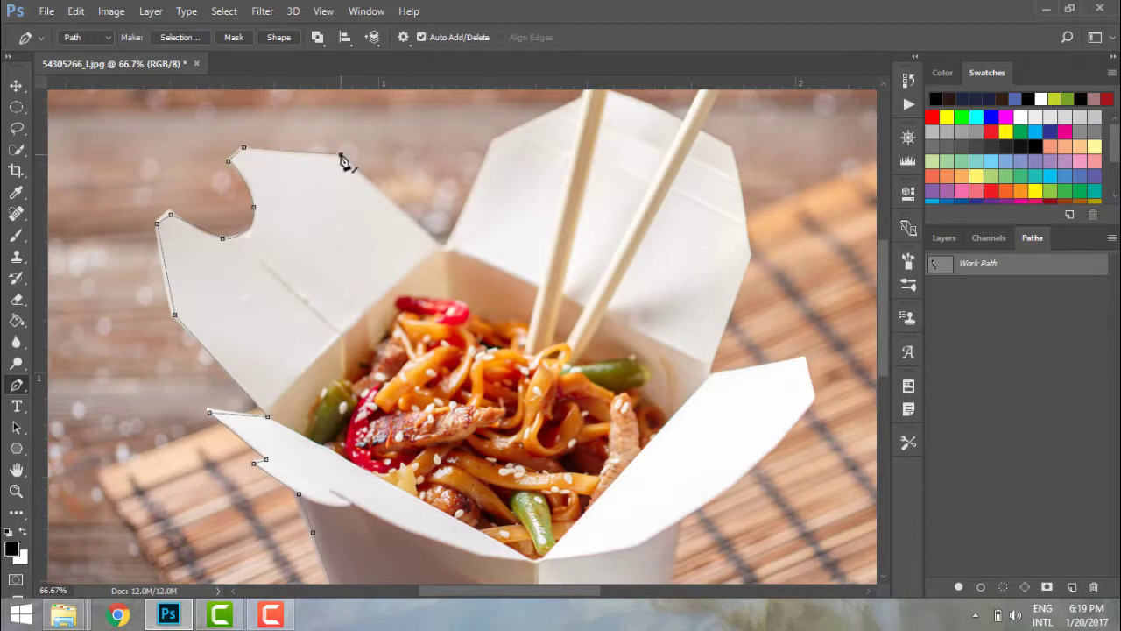
{"action": "left_click", "coordinate": [447, 249]}
Trace the back flap's left edge up to the first chopstick, correcting the misplaced anchors around the chopstick
{"action": "left_click", "coordinate": [492, 145]}
{"action": "left_click", "coordinate": [590, 91]}
{"action": "left_click", "coordinate": [609, 91]}
{"action": "left_click_drag", "start_coordinate": [886, 282], "coordinate": [877, 214]}
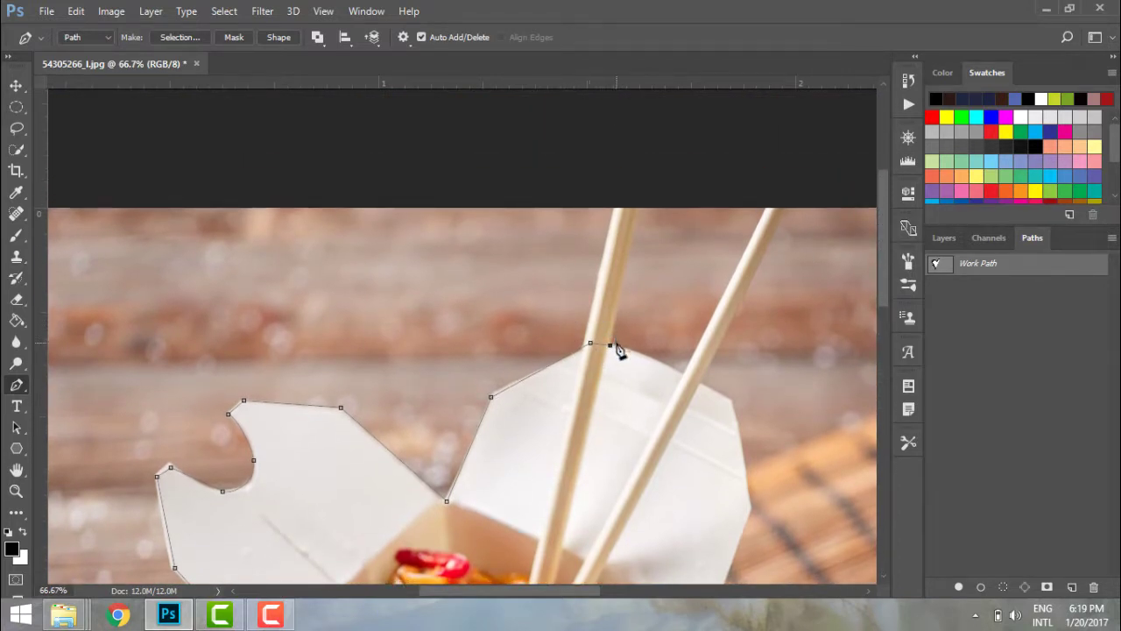
{"action": "left_click", "coordinate": [592, 307]}
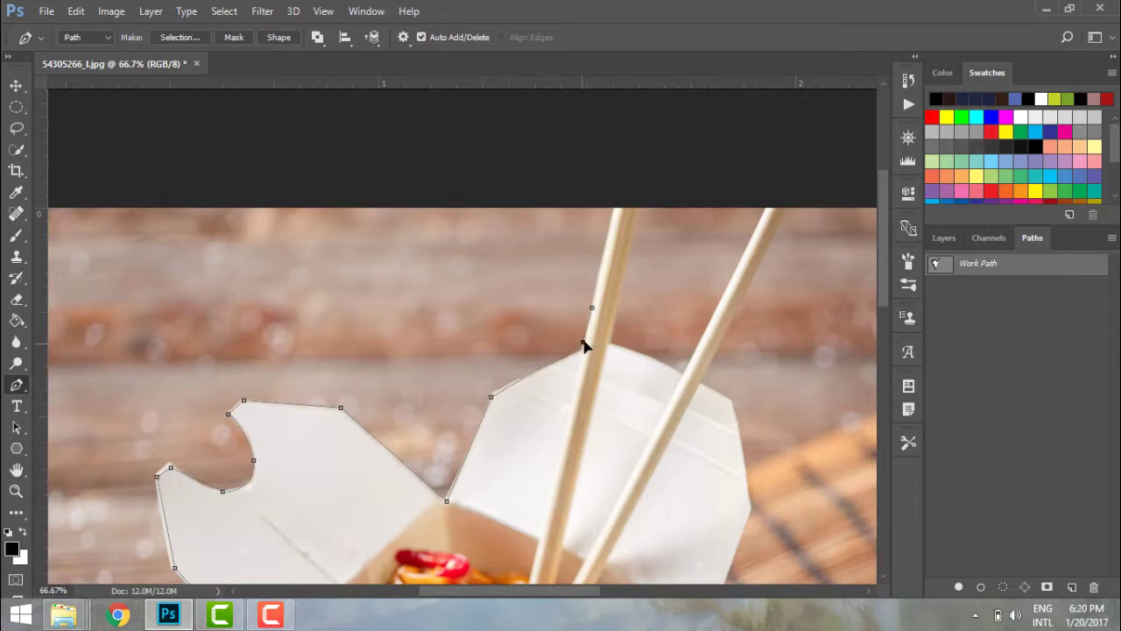
{"action": "left_click", "coordinate": [584, 343]}
{"action": "mouse_move", "coordinate": [555, 346]}
{"action": "left_mouse_down"}
{"action": "mouse_move", "coordinate": [580, 343]}
{"action": "mouse_move", "coordinate": [555, 348]}
{"action": "mouse_move", "coordinate": [556, 338]}
{"action": "left_mouse_up"}
{"action": "left_click", "coordinate": [593, 301]}
{"action": "left_click", "coordinate": [581, 350]}
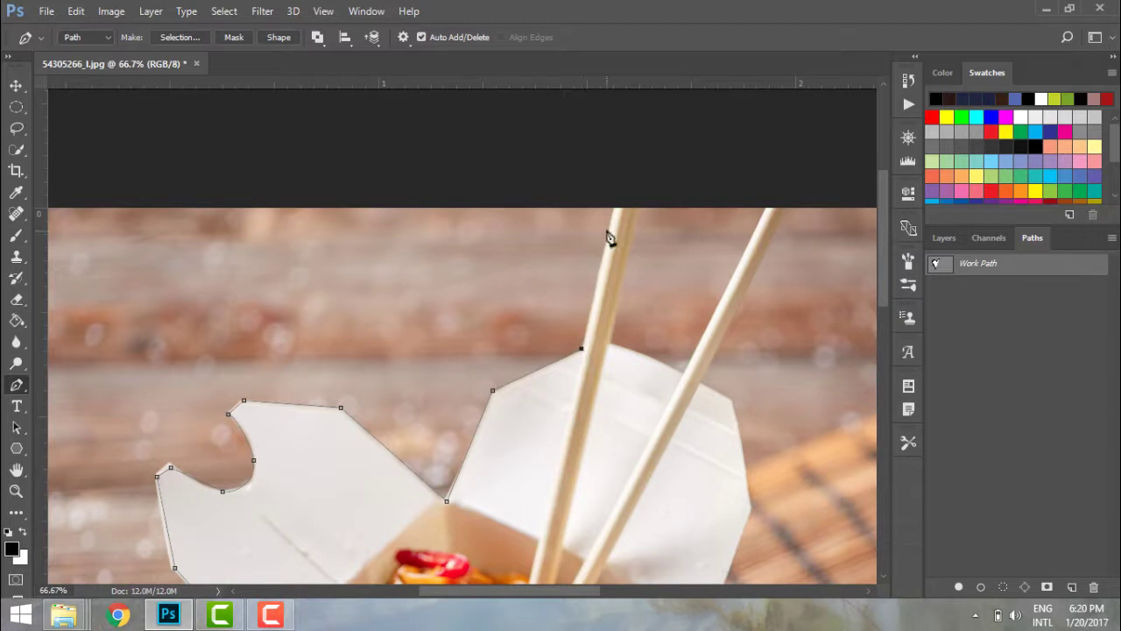
Outline both chopsticks up to the photo's upper edge and the back flap's edge around to its right-hand corner
{"action": "left_click", "coordinate": [612, 211]}
{"action": "left_click", "coordinate": [636, 212]}
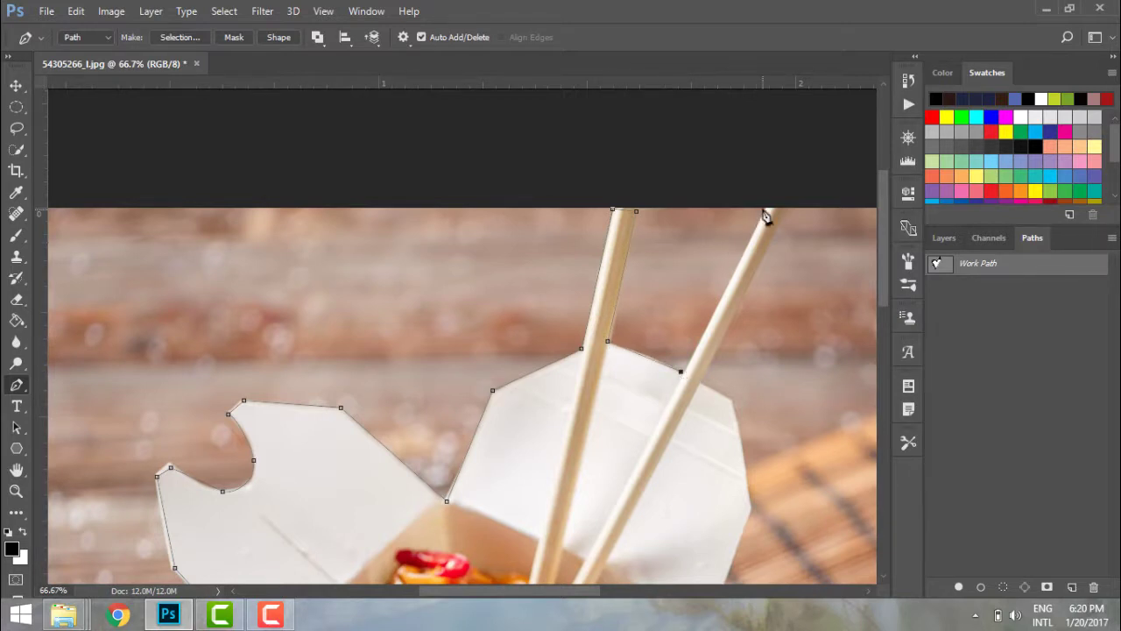
{"action": "left_click", "coordinate": [765, 210]}
{"action": "left_click", "coordinate": [787, 212]}
{"action": "left_click", "coordinate": [701, 381]}
{"action": "left_click", "coordinate": [750, 508]}
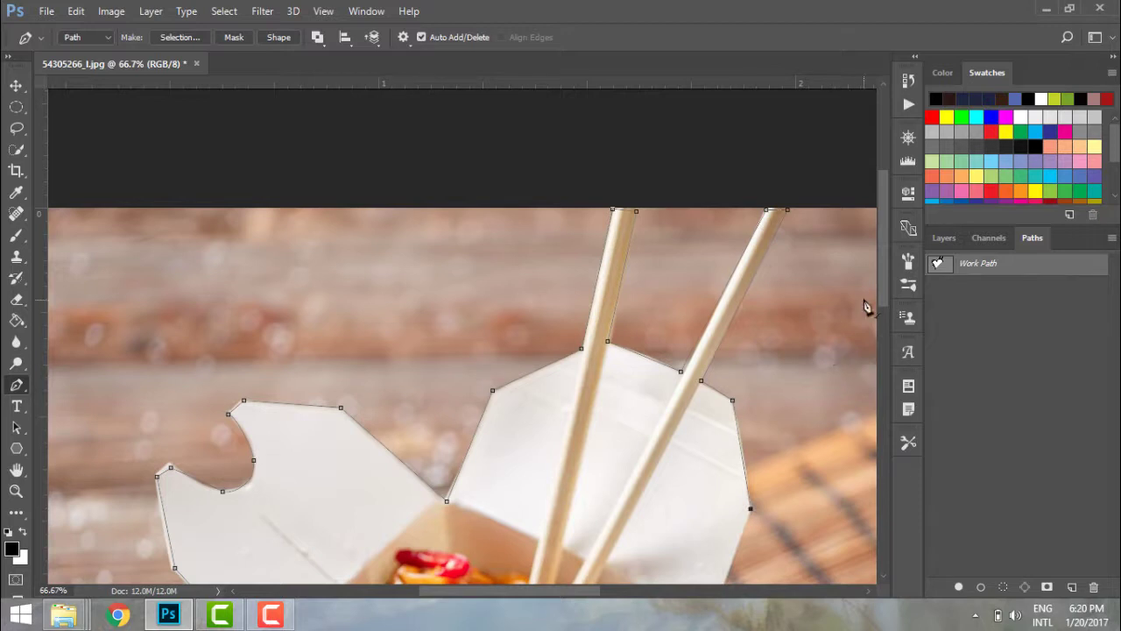
Trace the front-right flap from its inner corner around the tip and along its curved lower edge to the box's side
{"action": "left_click_drag", "start_coordinate": [884, 310], "coordinate": [887, 387]}
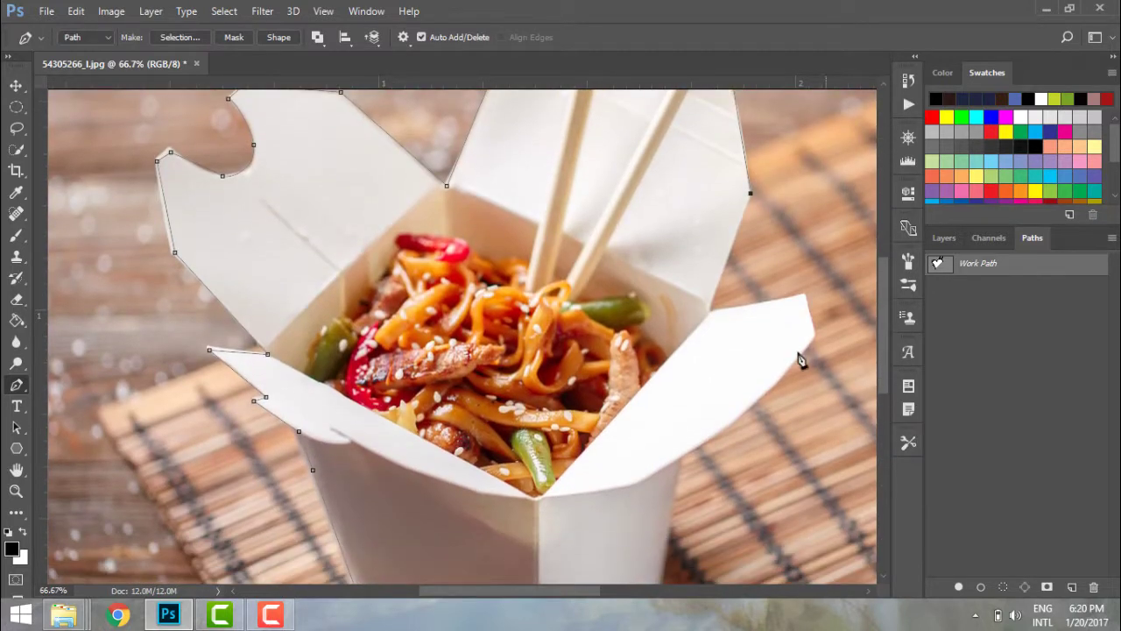
{"action": "left_click", "coordinate": [709, 312]}
{"action": "left_click", "coordinate": [802, 297]}
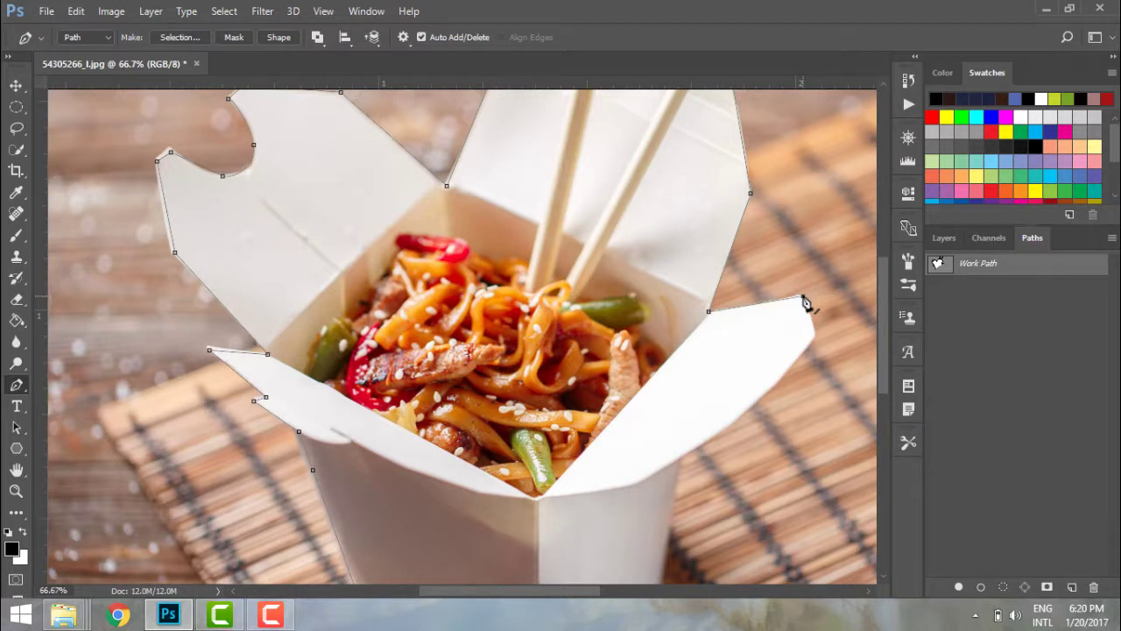
{"action": "left_click", "coordinate": [814, 336]}
{"action": "left_click_drag", "start_coordinate": [734, 416], "coordinate": [728, 414]}
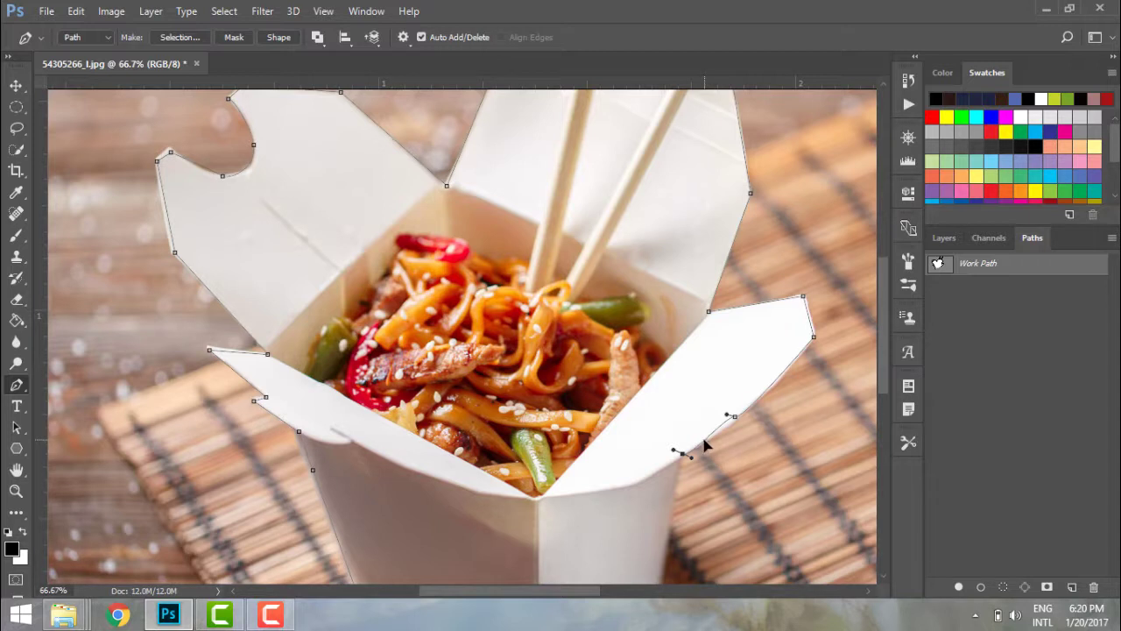
{"action": "left_click_drag", "start_coordinate": [706, 445], "coordinate": [692, 450]}
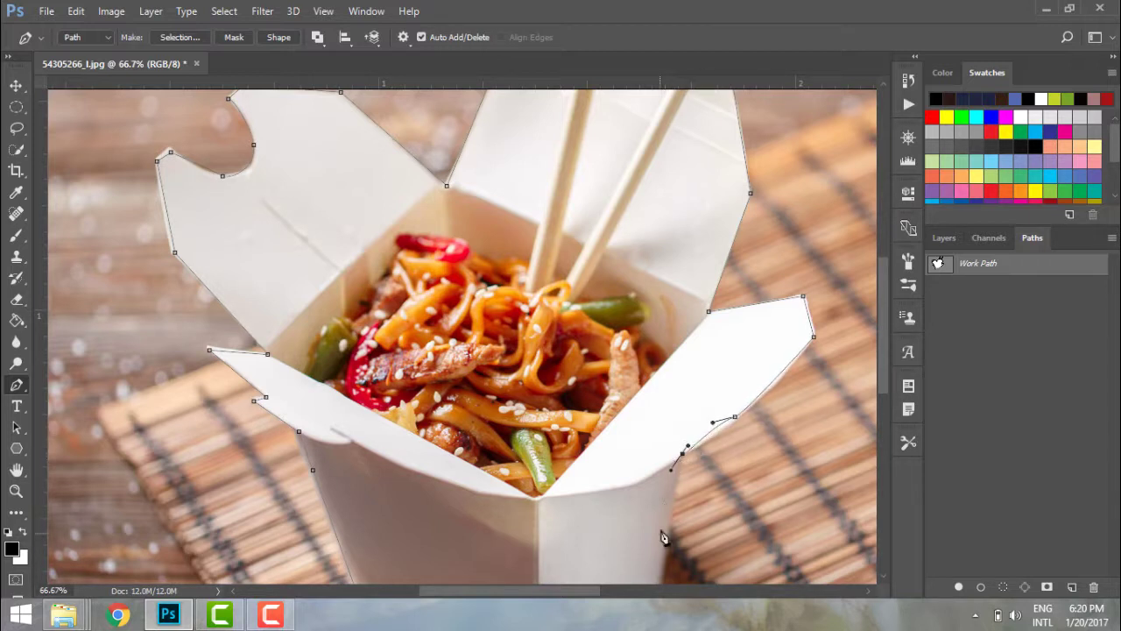
Trace the box's right side and curved base, and close the path at its starting anchor
{"action": "left_click_drag", "start_coordinate": [883, 334], "coordinate": [866, 426]}
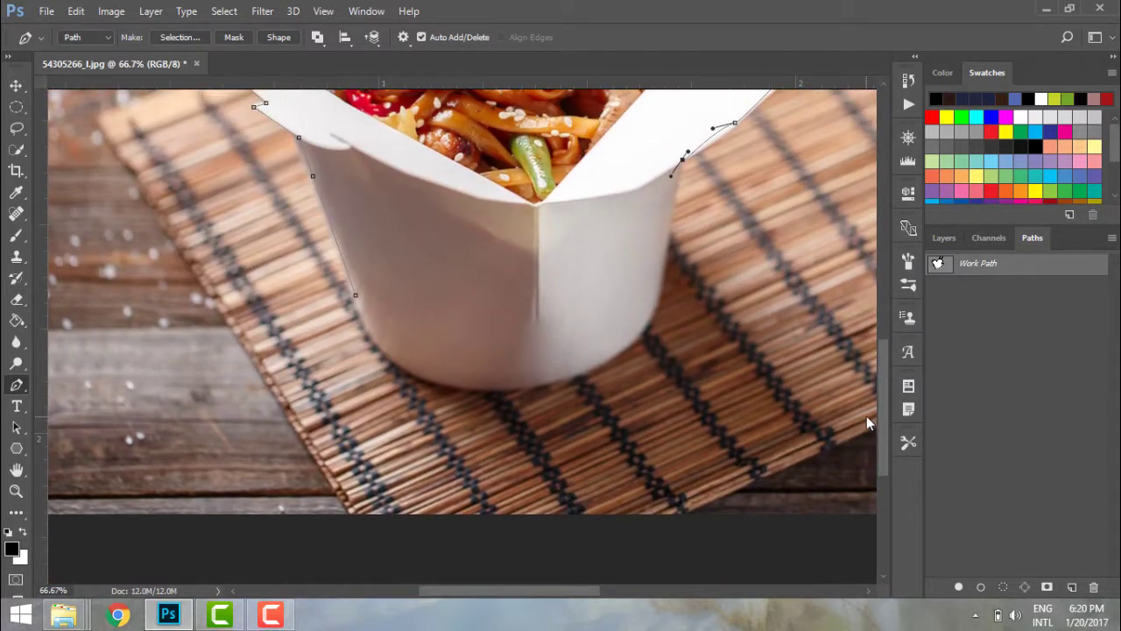
{"action": "left_click", "coordinate": [655, 311]}
{"action": "left_click_drag", "start_coordinate": [623, 348], "coordinate": [613, 347]}
{"action": "left_click_drag", "start_coordinate": [467, 388], "coordinate": [454, 377]}
{"action": "left_click_drag", "start_coordinate": [388, 363], "coordinate": [384, 352]}
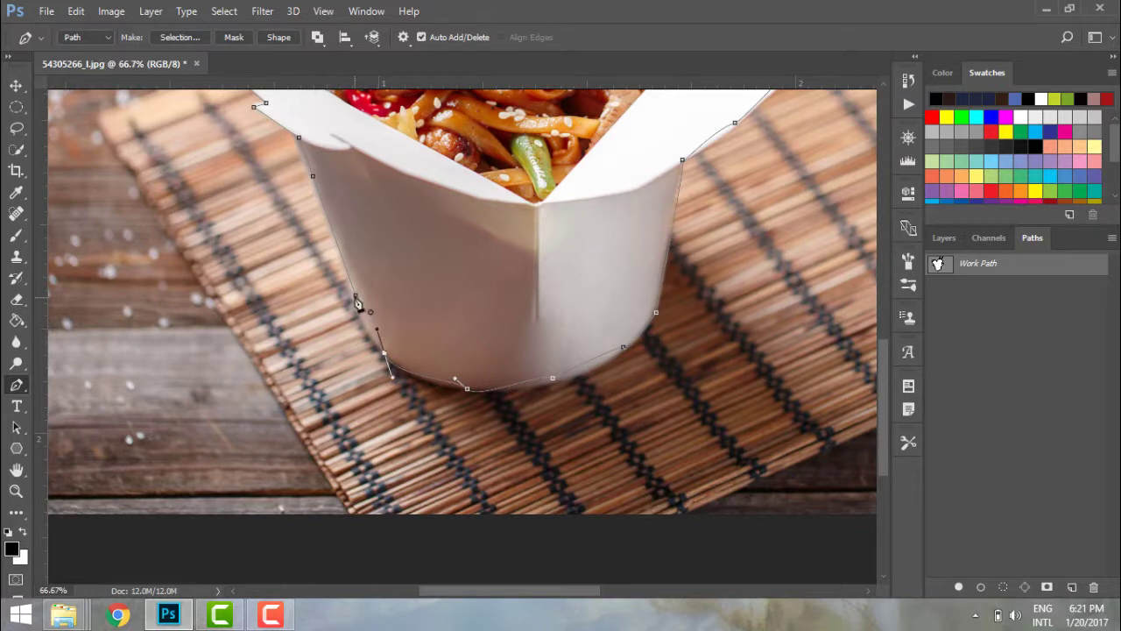
{"action": "left_click", "coordinate": [356, 296]}
Adjust the path's curve along the box's base, just beyond the front corner, to follow the bottom edge
{"action": "left_click_drag", "start_coordinate": [528, 384], "coordinate": [529, 384]}
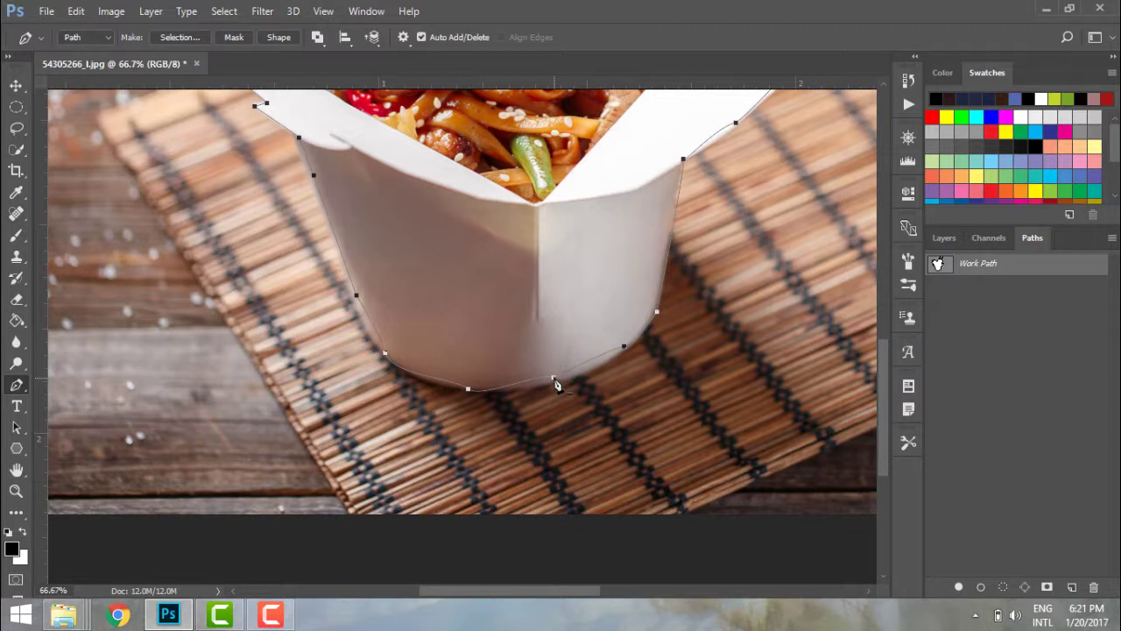
{"action": "left_click_drag", "start_coordinate": [557, 385], "coordinate": [556, 379]}
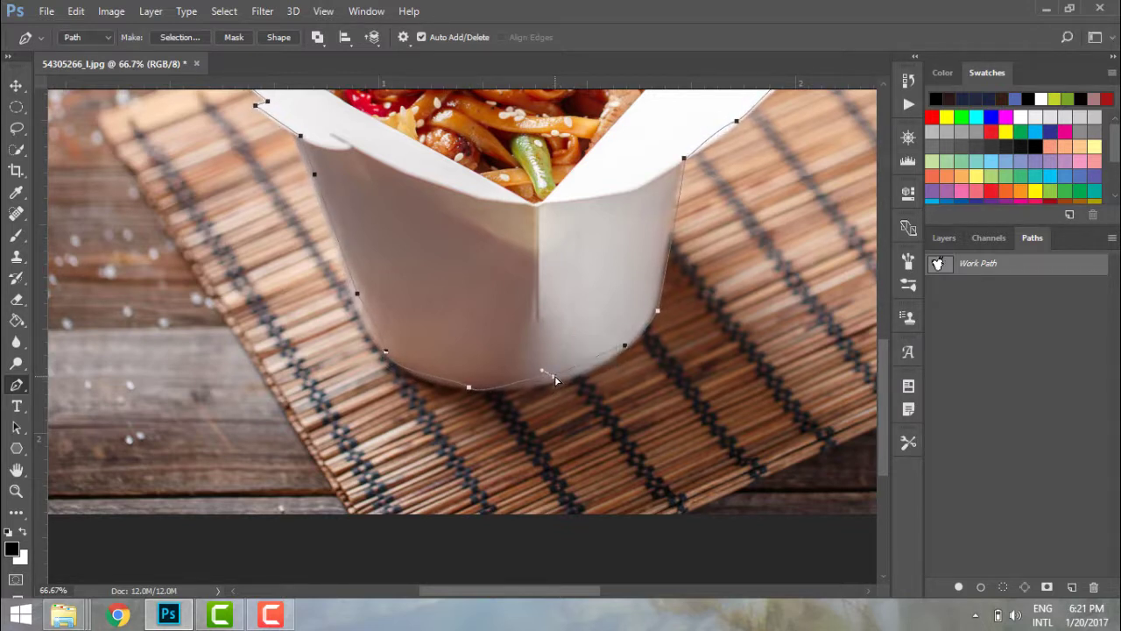
Convert the closed noodle box path into a new anti-aliased selection with a feather radius of 2 pixels
{"action": "scroll", "coordinate": [553, 297], "scroll_direction": "up", "scroll_amount": 1}
{"action": "scroll", "coordinate": [553, 296], "scroll_direction": "up", "scroll_amount": 5}
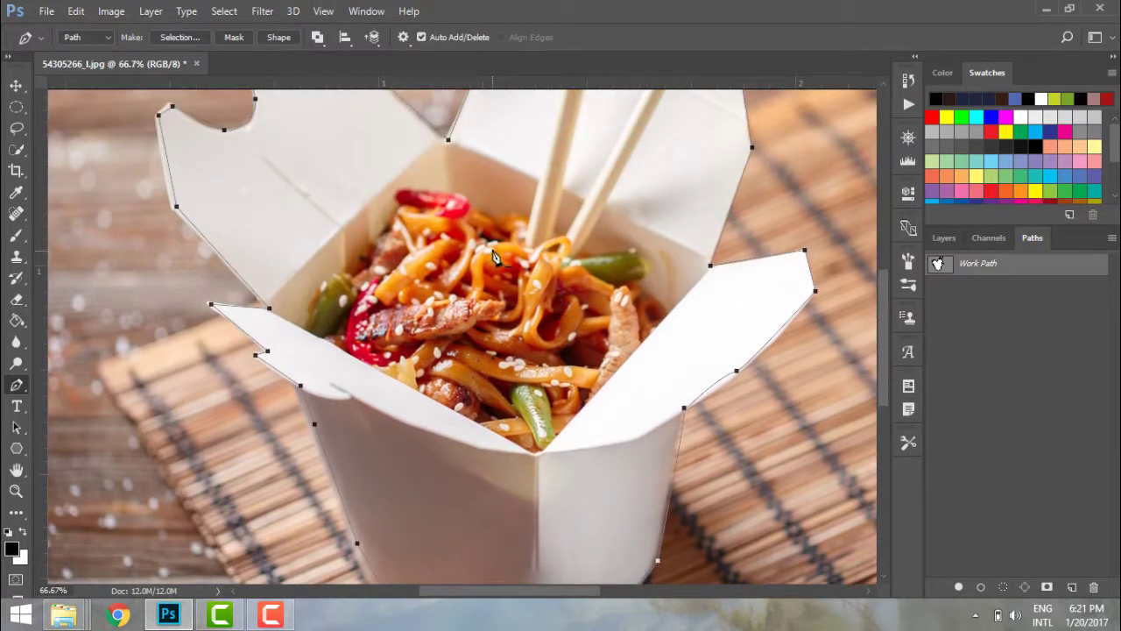
{"action": "right_click", "coordinate": [495, 256]}
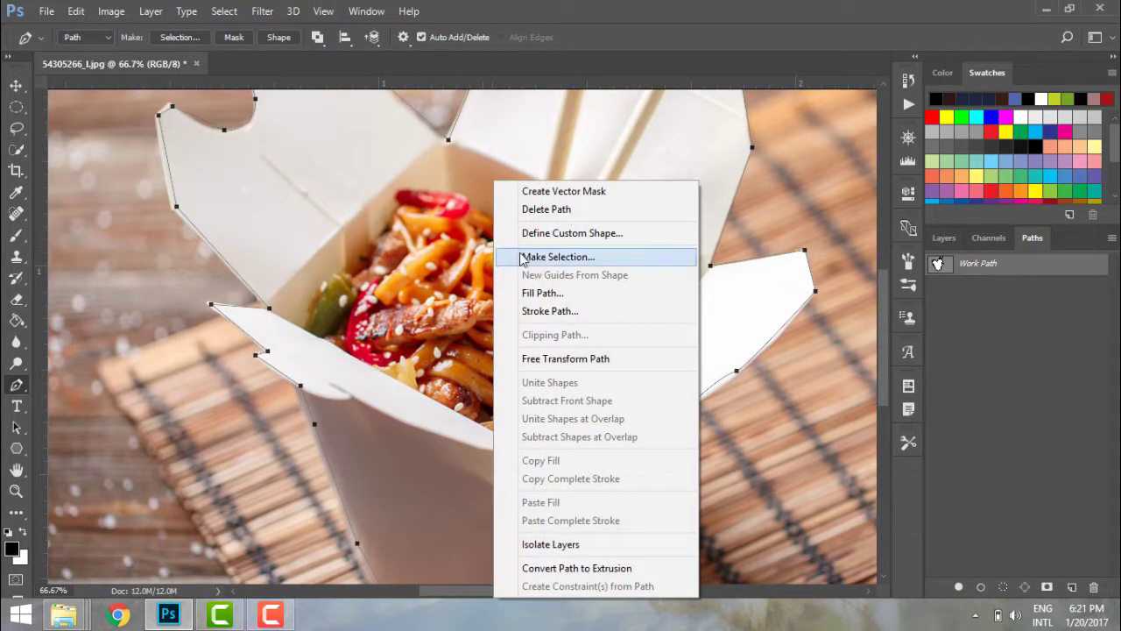
{"action": "left_click", "coordinate": [558, 256]}
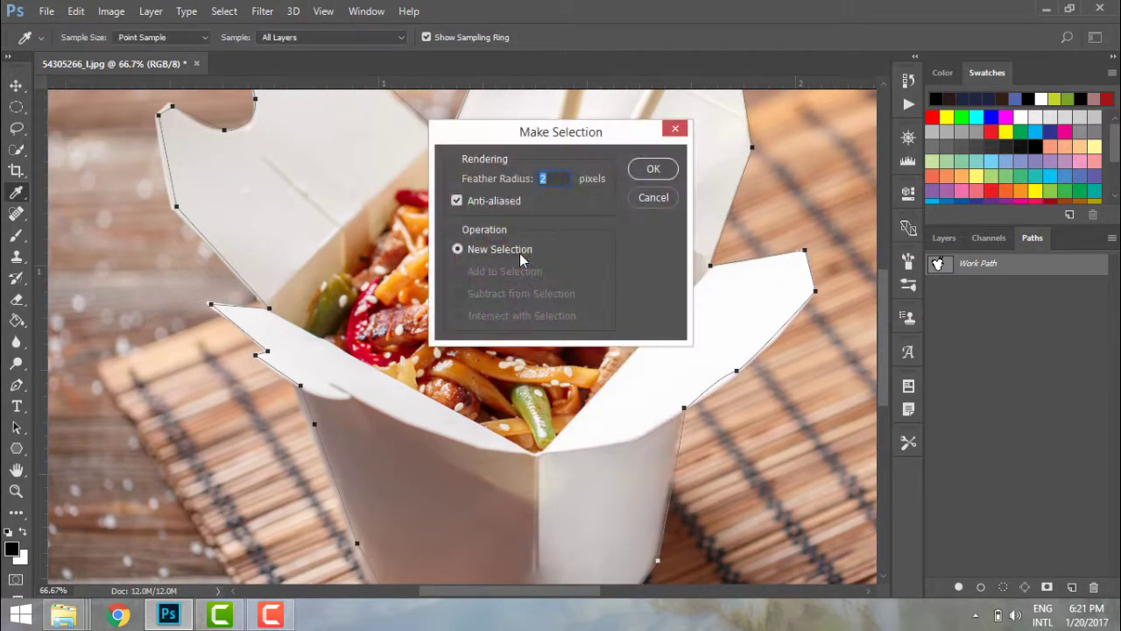
{"action": "left_click", "coordinate": [654, 171]}
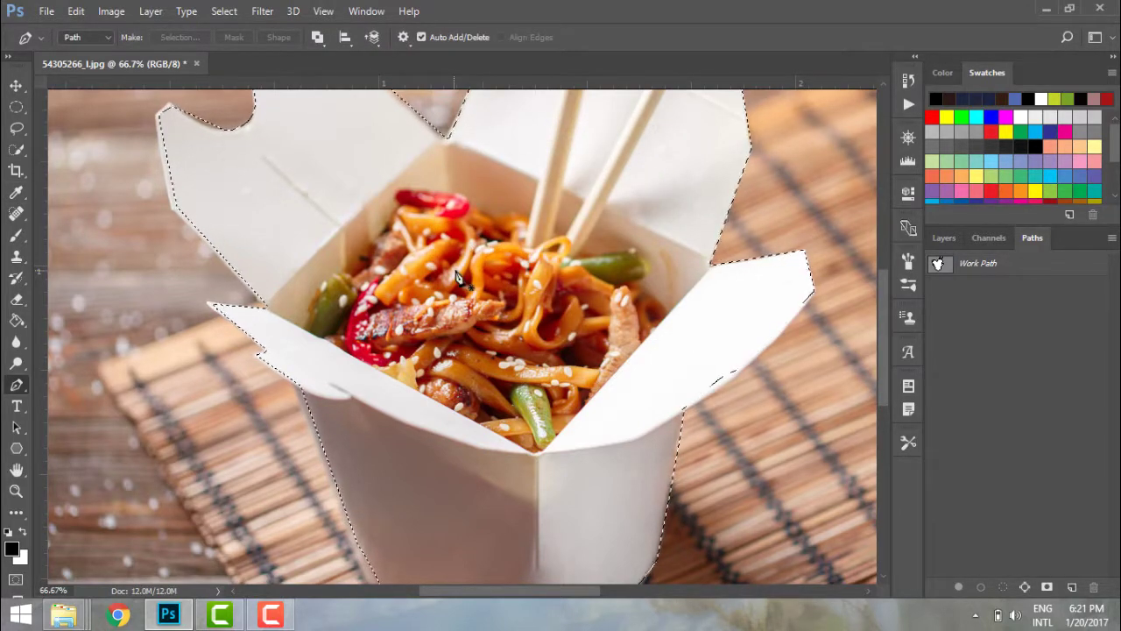
Copy the selected noodle box to a new layer, hide the Background layer and check the cutout's edges
{"action": "left_click", "coordinate": [945, 237]}
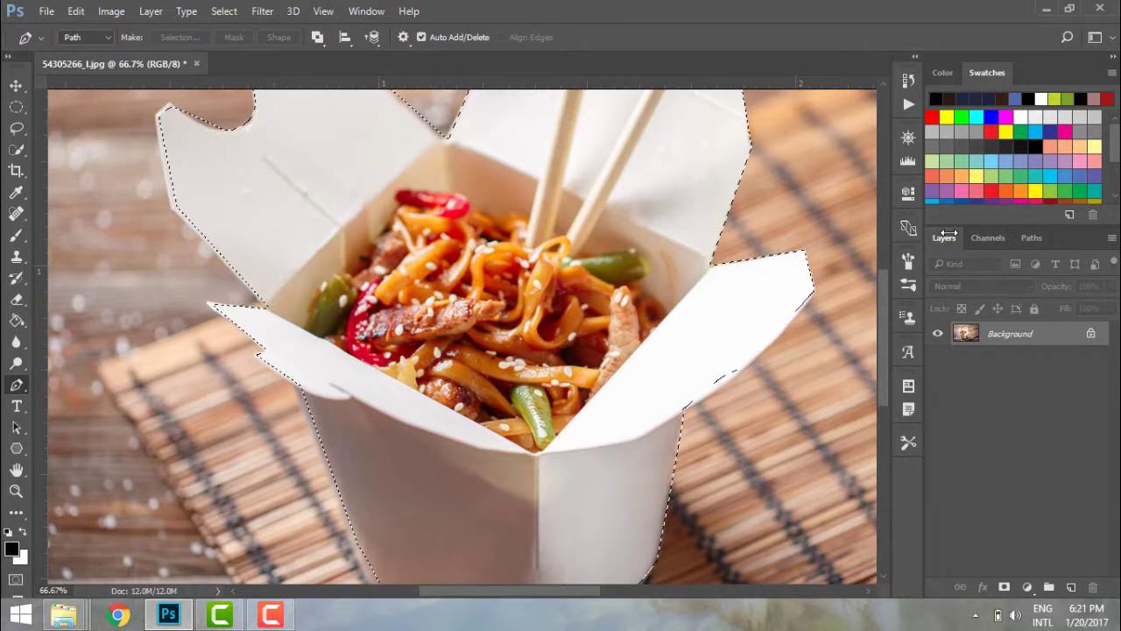
{"action": "key", "text": "ctrl+j"}
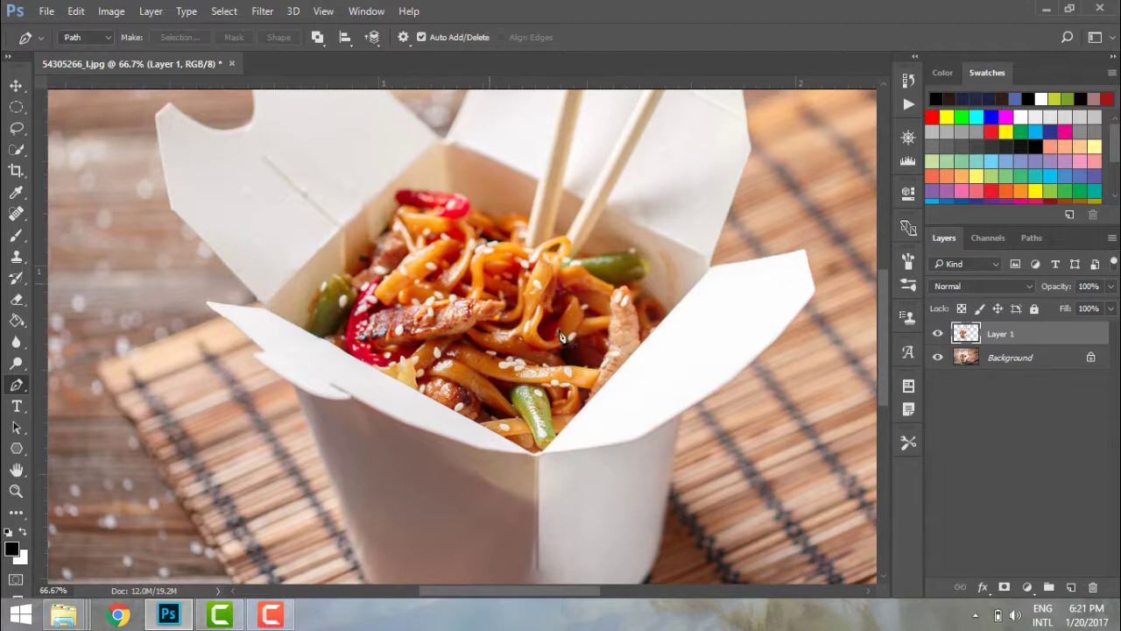
{"action": "left_click", "coordinate": [938, 358]}
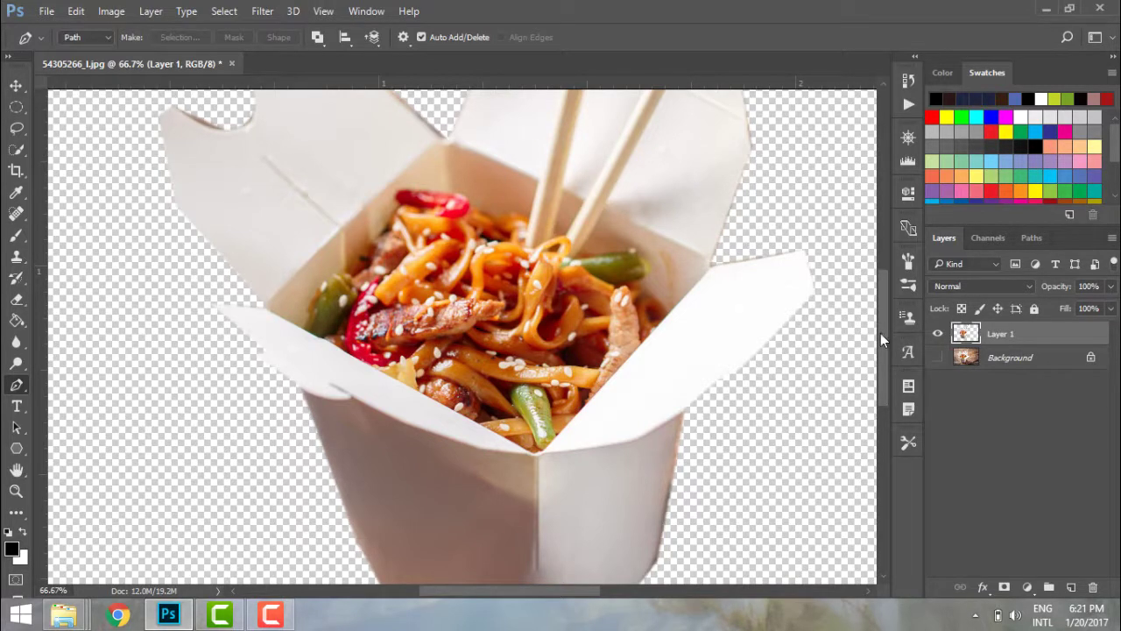
{"action": "left_click_drag", "start_coordinate": [880, 333], "coordinate": [881, 278]}
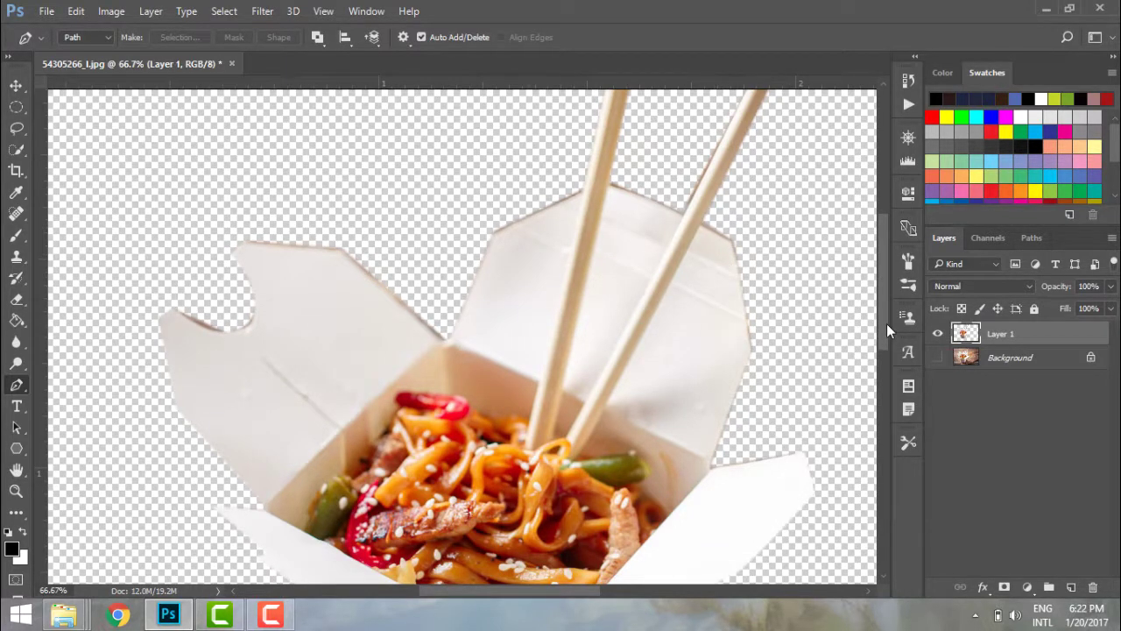
{"action": "left_click_drag", "start_coordinate": [887, 324], "coordinate": [886, 365]}
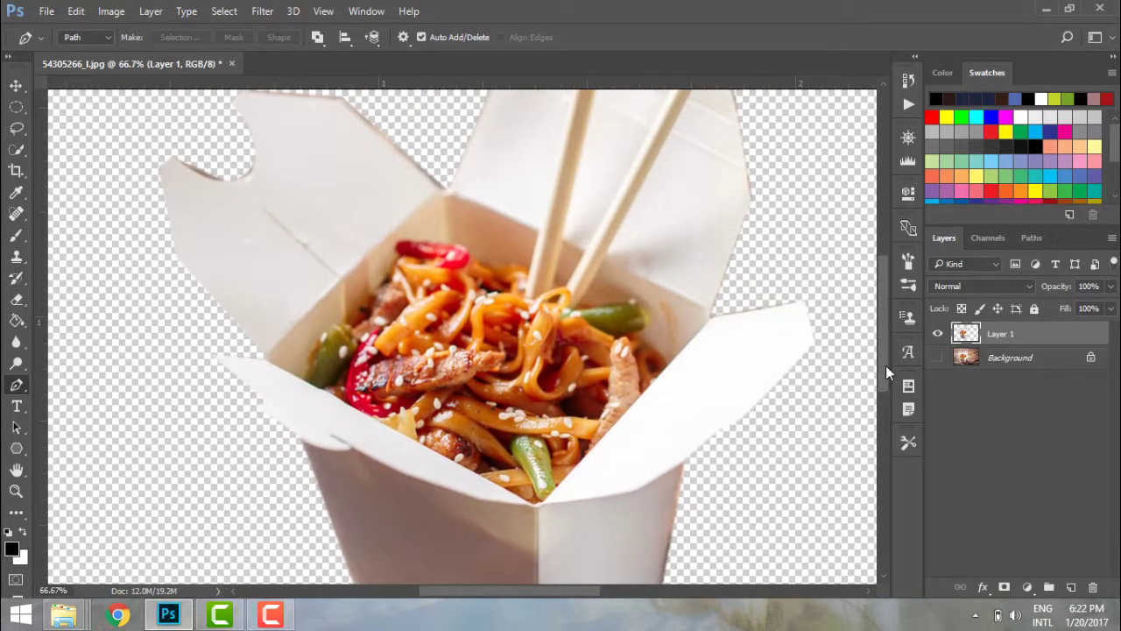
{"action": "key", "text": "ctrl+minus"}
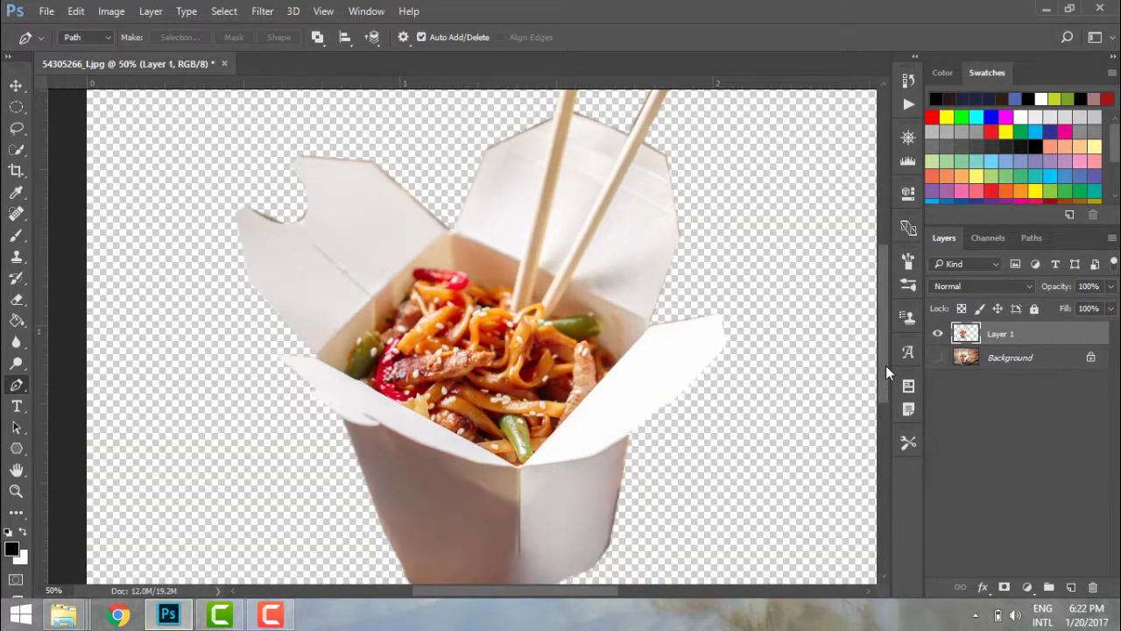